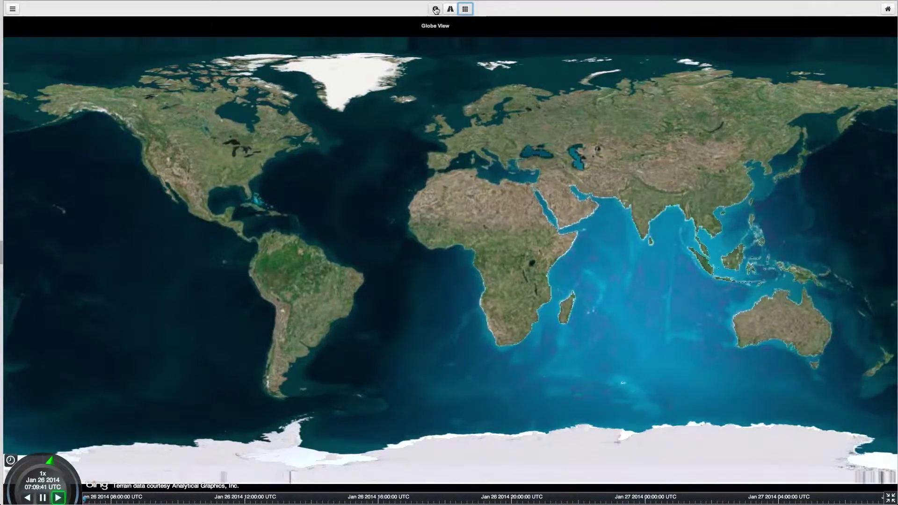
- Switch to the Globe View, tilt and rotate the Earth, and reset the view position
left_click(435, 10)
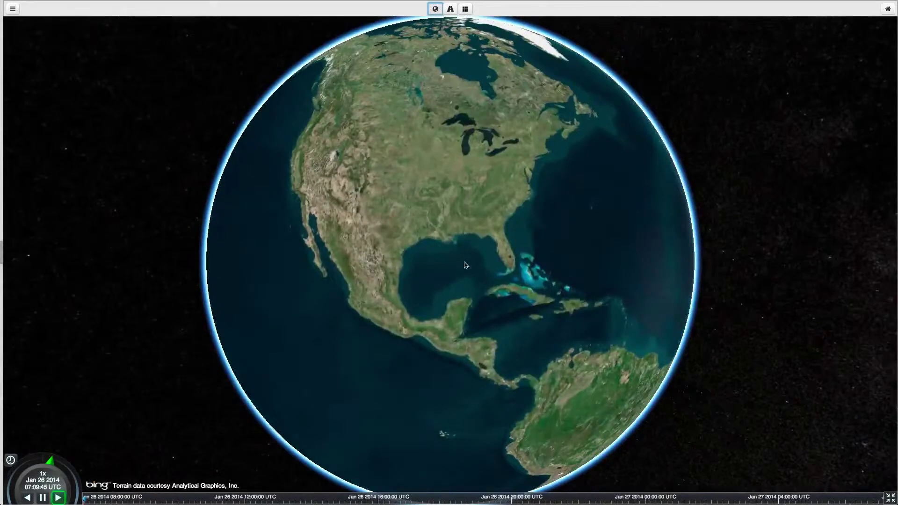
middle_click_drag(465, 265, 481, 167)
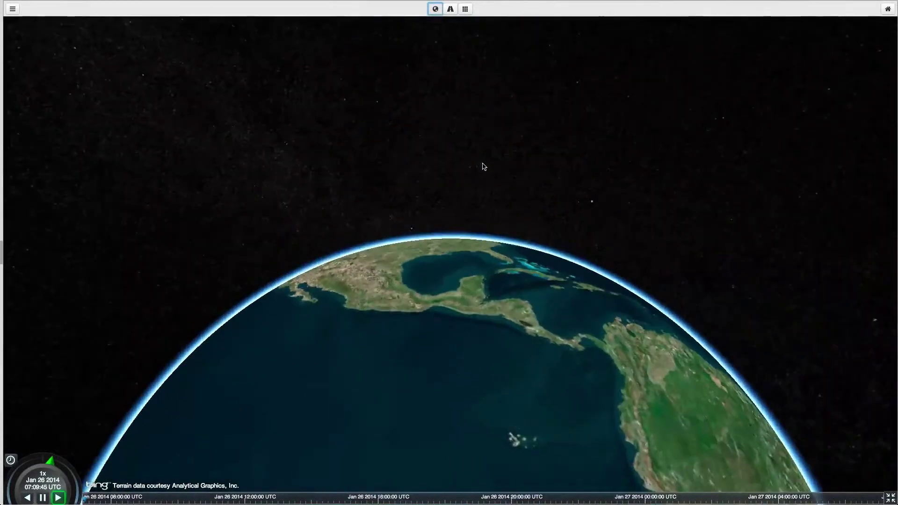
middle_click_drag(585, 373, 486, 365)
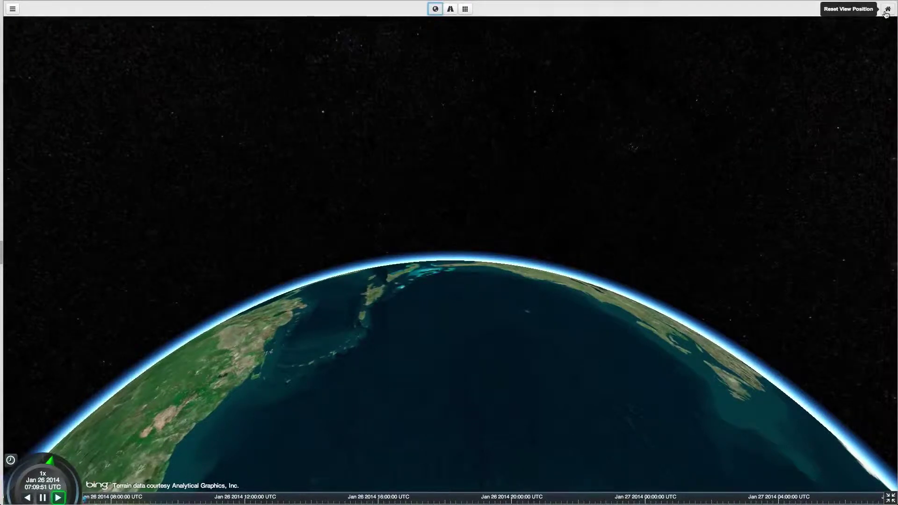
left_click(886, 11)
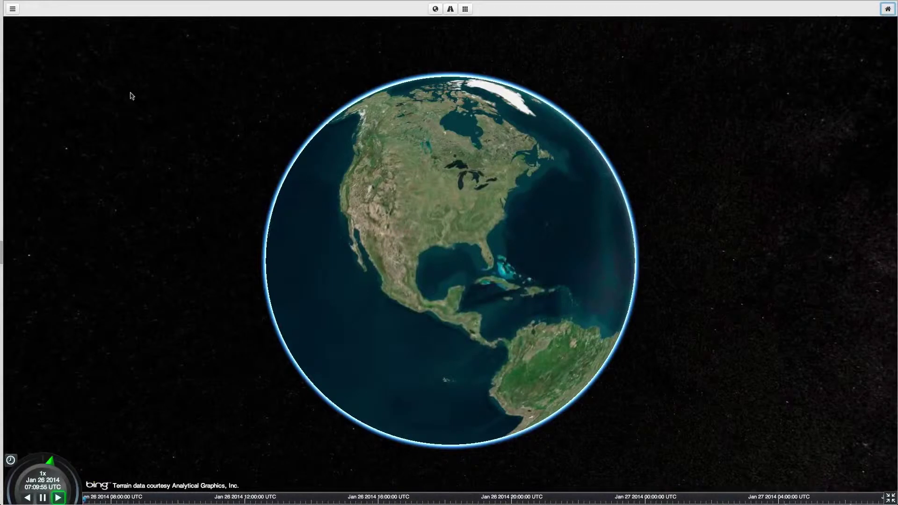
- Show the Test Layers group in the layer list and search all layers for OpenSignal
left_click(13, 9)
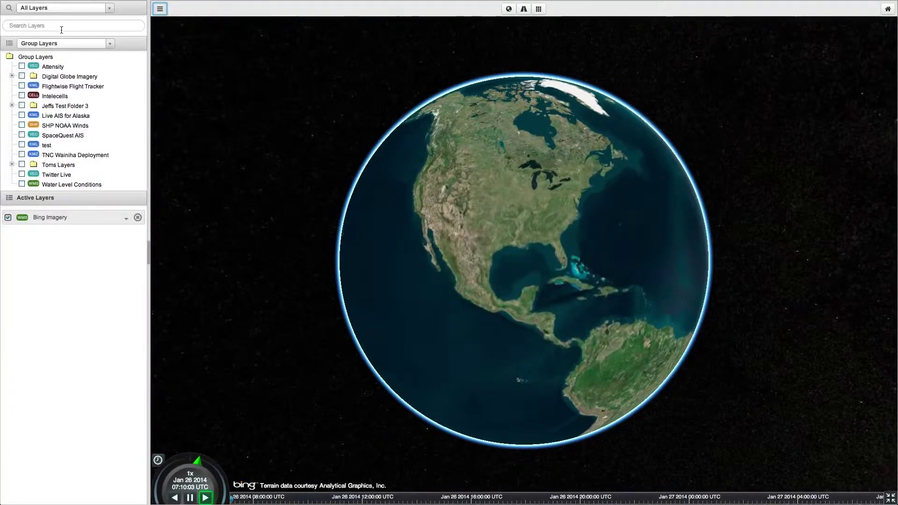
left_click(62, 47)
left_click(65, 68)
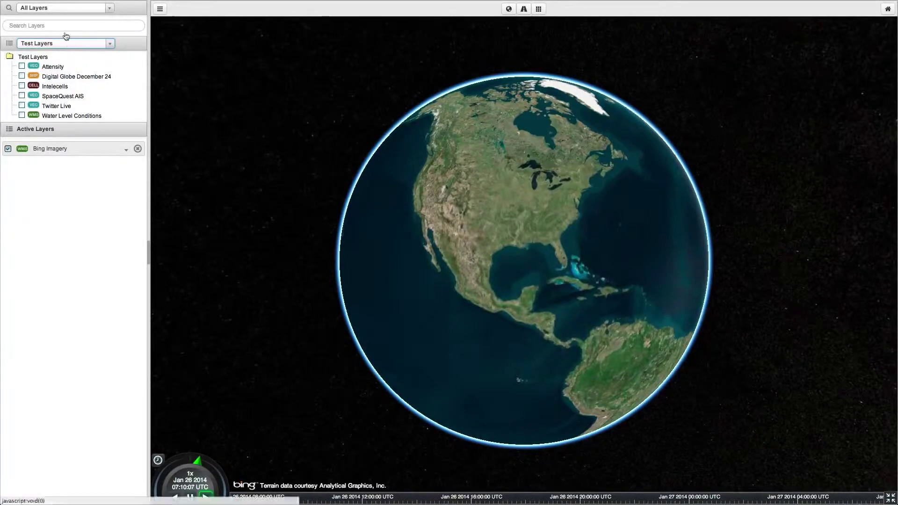
left_click(77, 24)
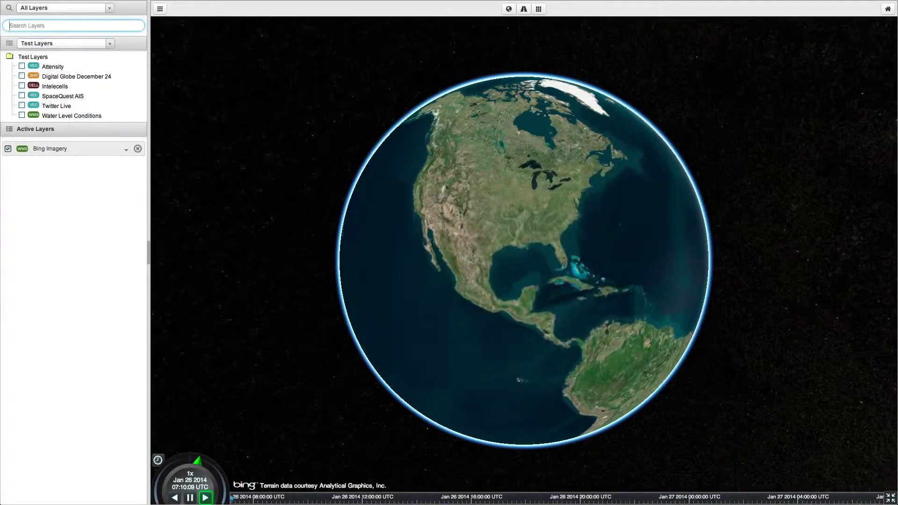
type("OpenSignal")
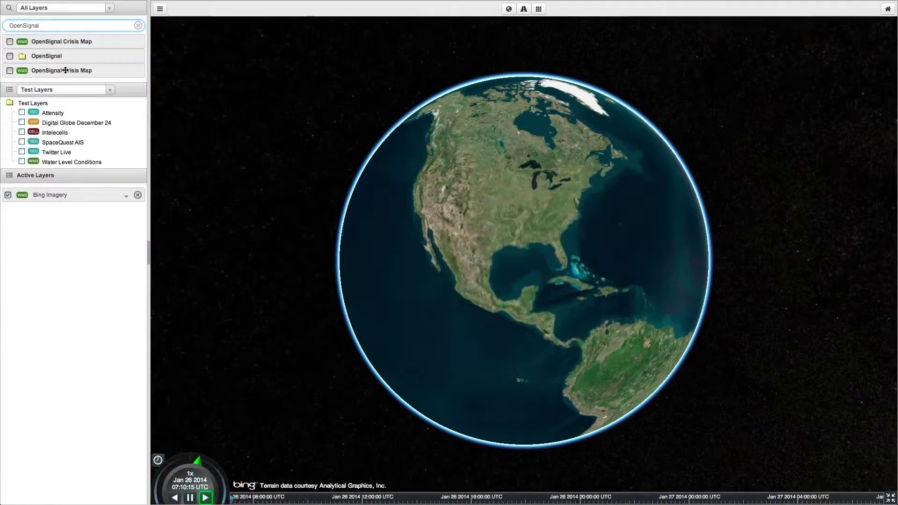
- Start a new folder under Test Layers with the title My WMS Folder and the description WMS Demo Layers
right_click(38, 103)
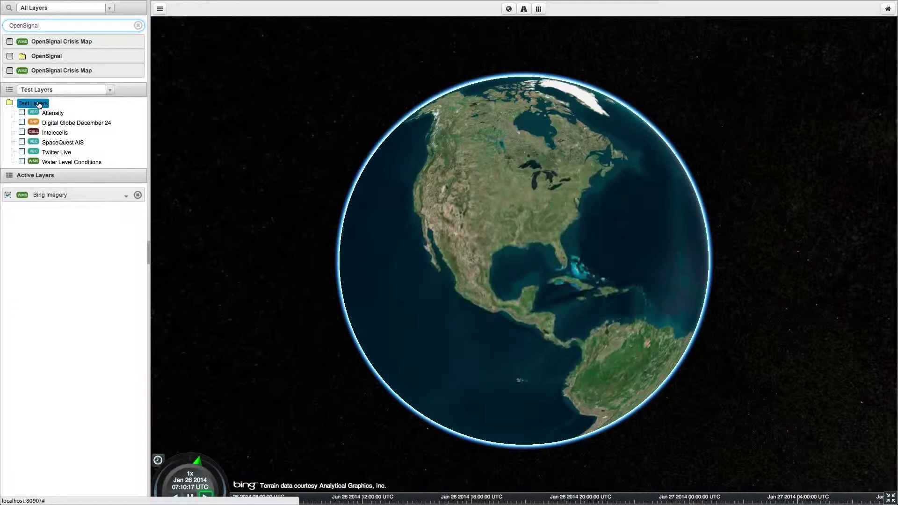
left_click(51, 108)
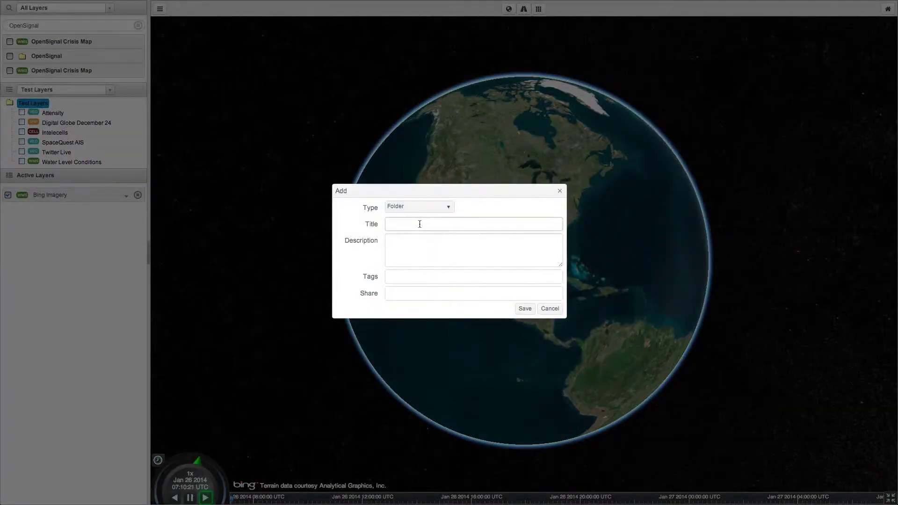
left_click(425, 222)
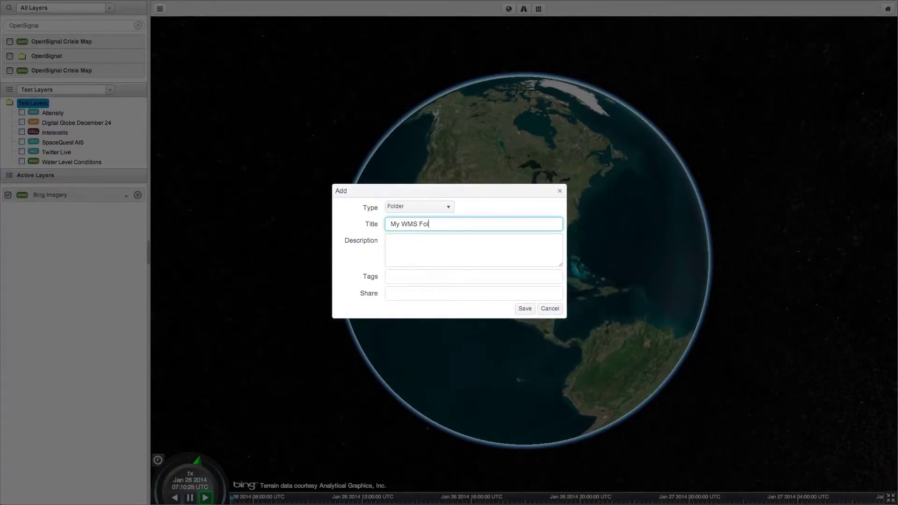
type("My WMS Folders")
left_click(428, 255)
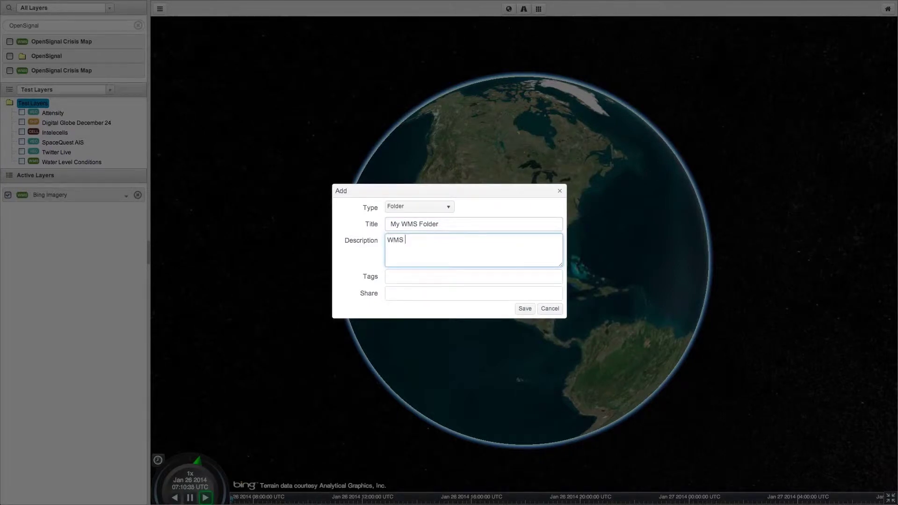
type("WMS Demo Layers")
- Tag the new folder with WMS and Demo, share it with Logged In Users, and save it
left_click(419, 274)
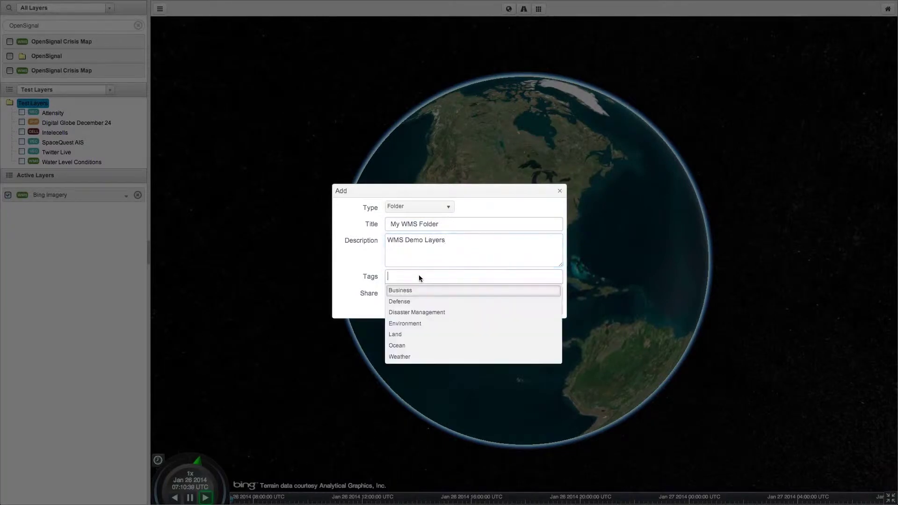
type("WMS")
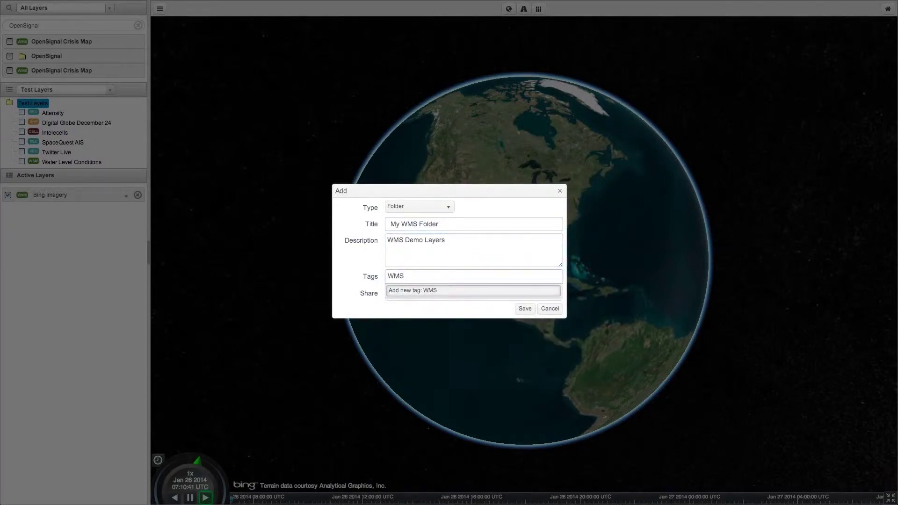
key("Return")
type("Dem")
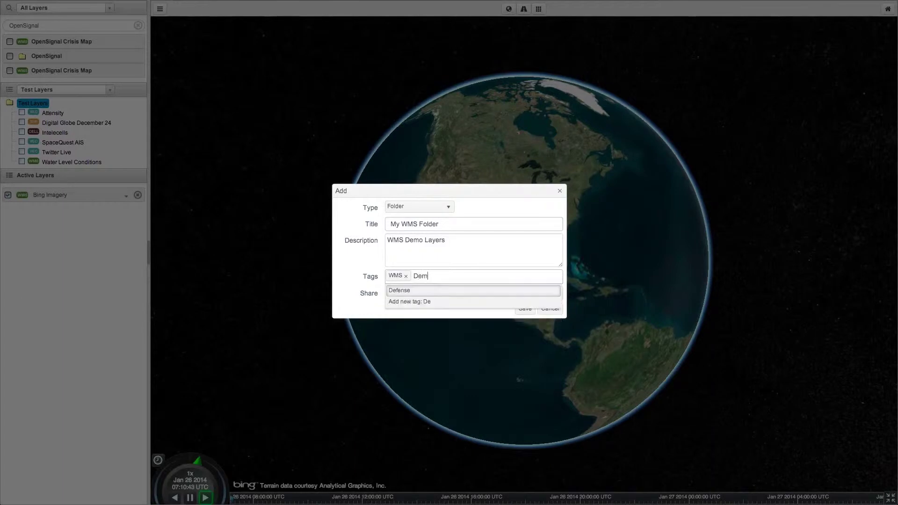
type("o")
key("Return")
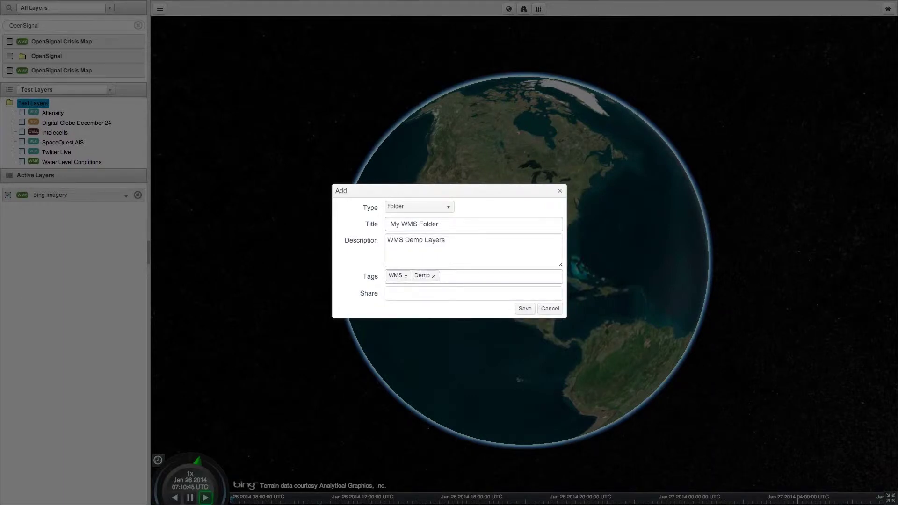
left_click(416, 293)
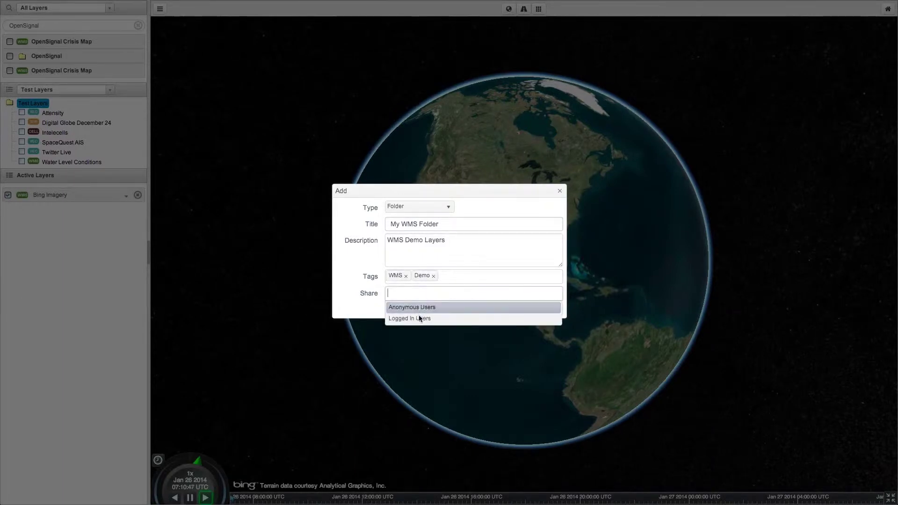
left_click(419, 317)
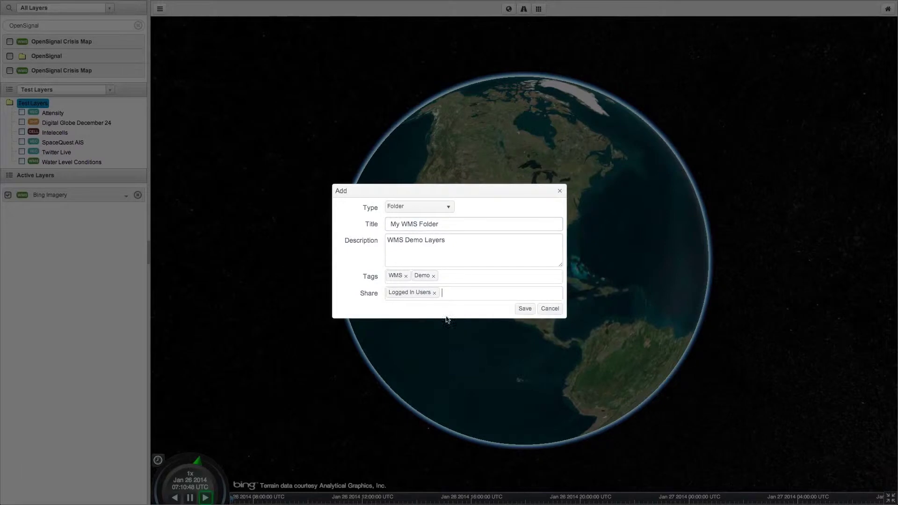
left_click(523, 309)
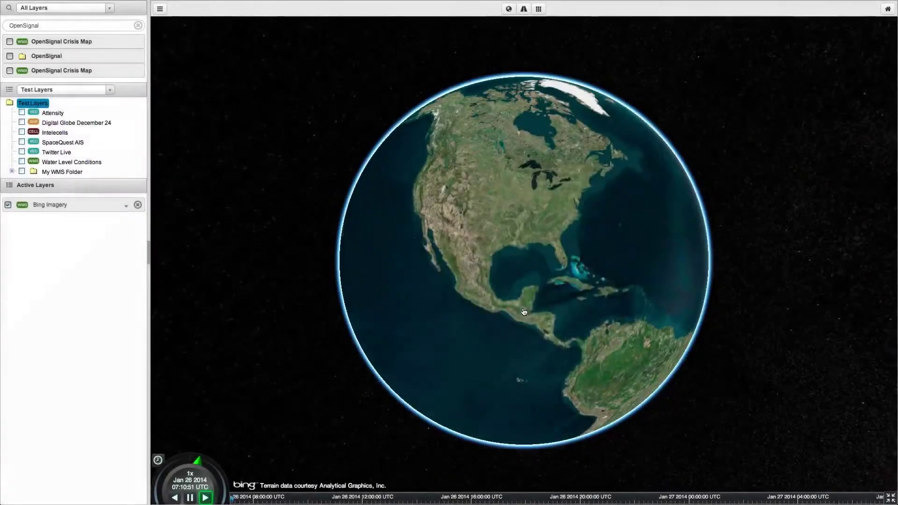
- Place the OpenSignal Crisis Map and Water Level Conditions layers in My WMS Folder and turn both on
left_click(57, 172)
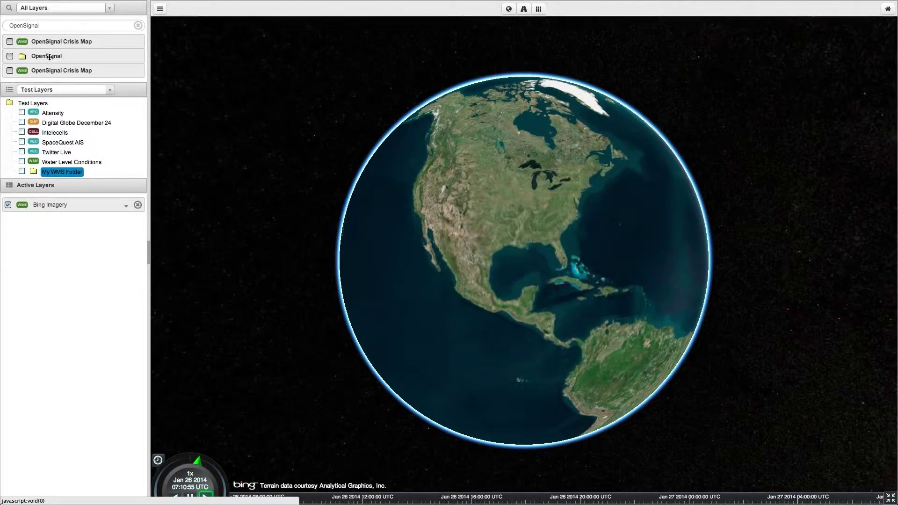
left_click_drag(54, 71, 60, 172)
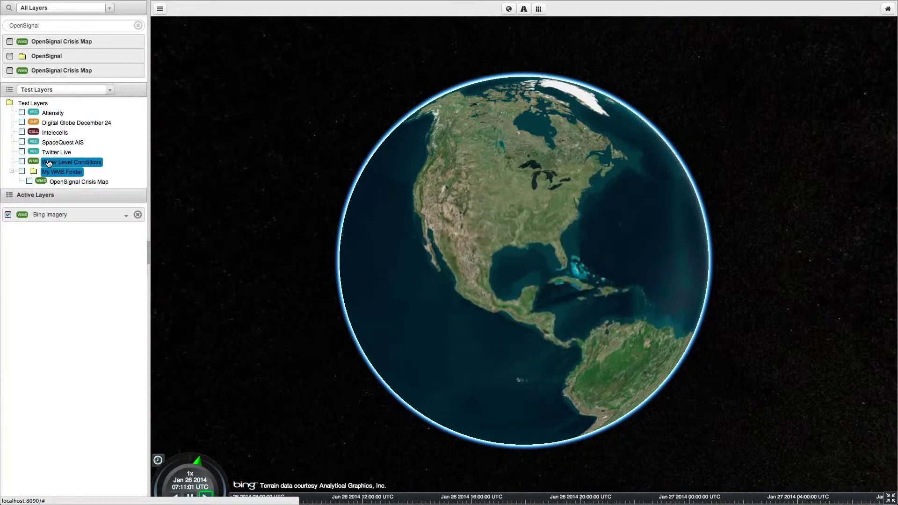
left_click_drag(49, 163, 66, 173)
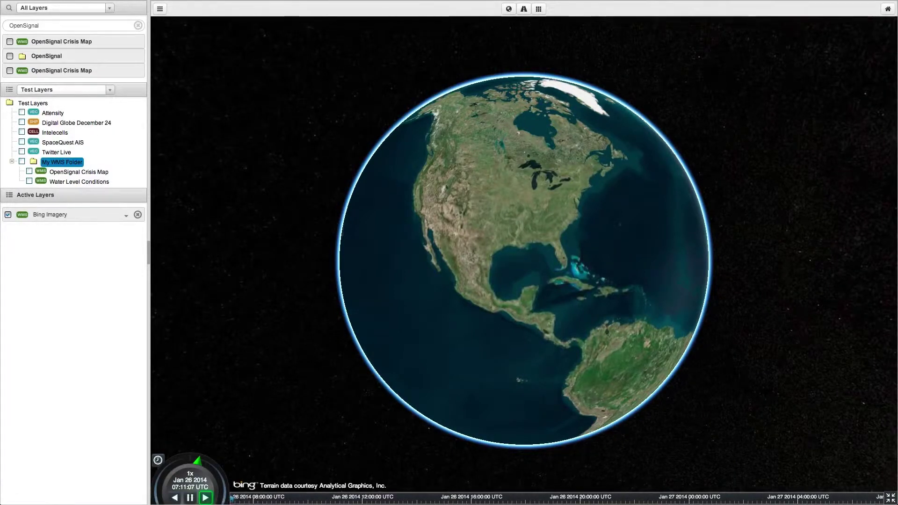
left_click(29, 182)
left_click(29, 171)
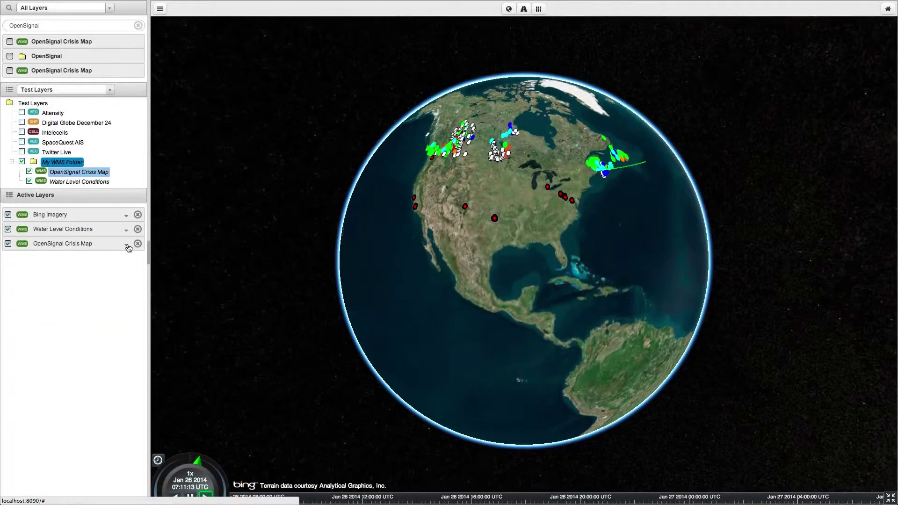
- Expand the opacity settings of the Water Level Conditions, OpenSignal Crisis Map and Bing Imagery layers
left_click(126, 230)
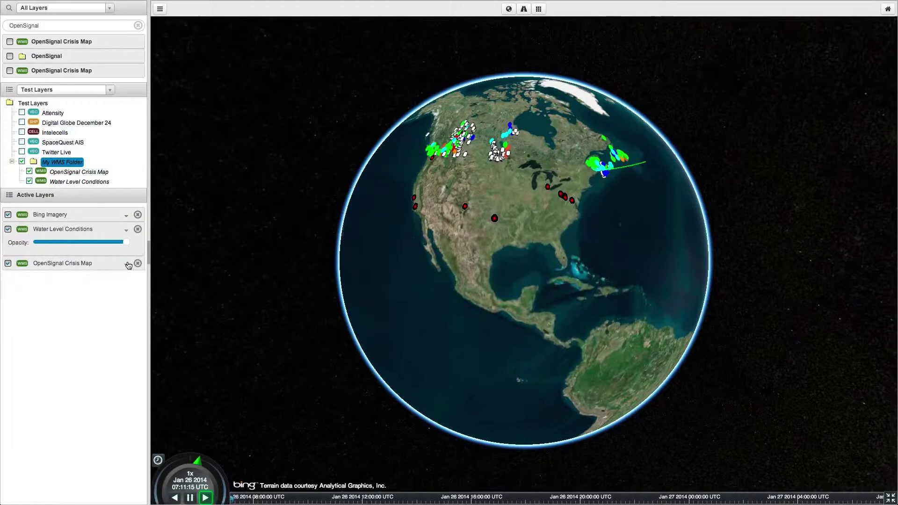
left_click(127, 264)
mouse_move(126, 241)
left_mouse_down()
mouse_move(33, 243)
mouse_move(127, 243)
left_mouse_up()
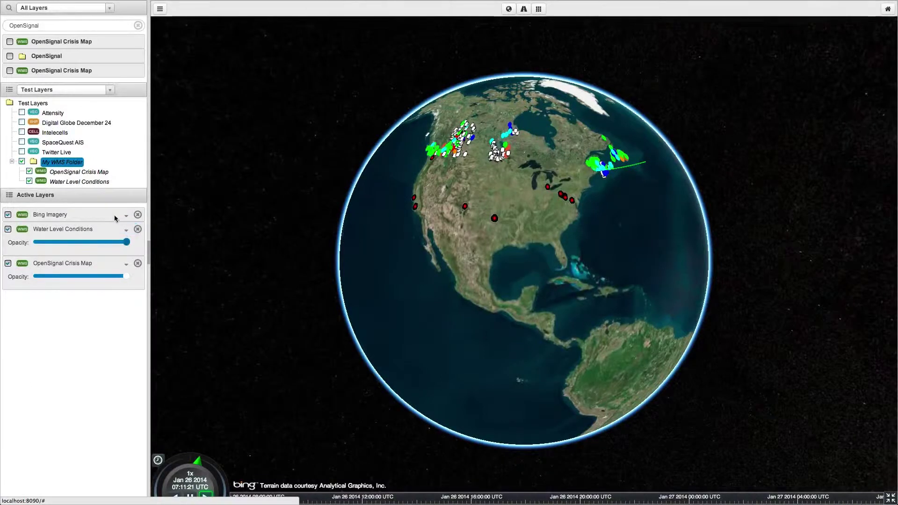
left_click(126, 216)
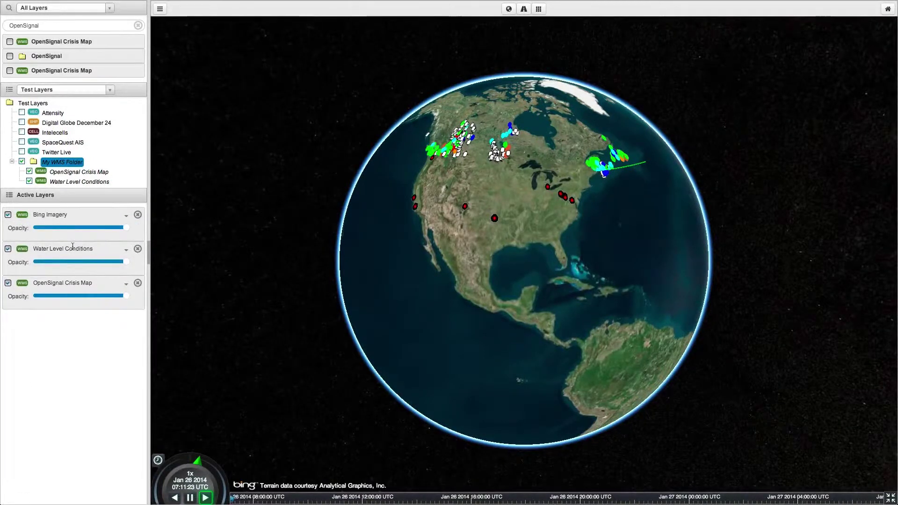
- Reorder Bing Imagery to the end of the active layers, return it to the start, and collapse all opacity settings
left_click_drag(72, 210, 71, 297)
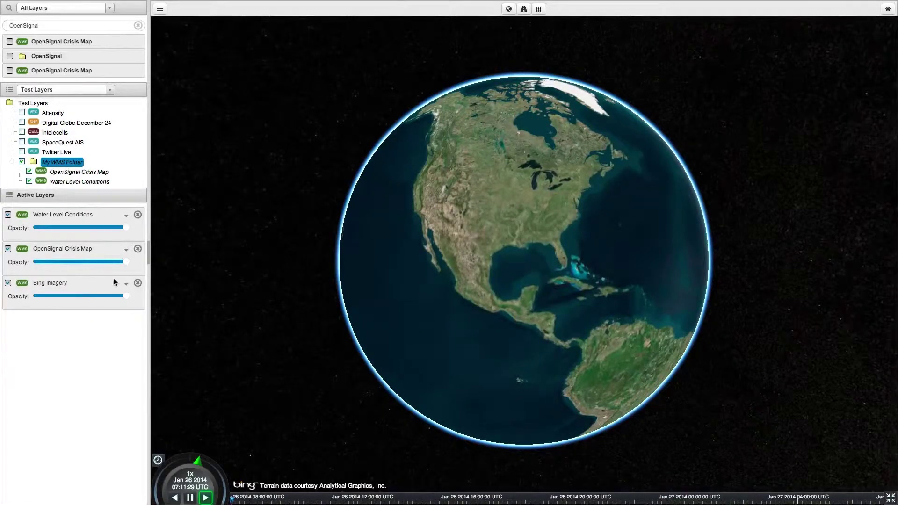
left_click_drag(126, 295, 91, 215)
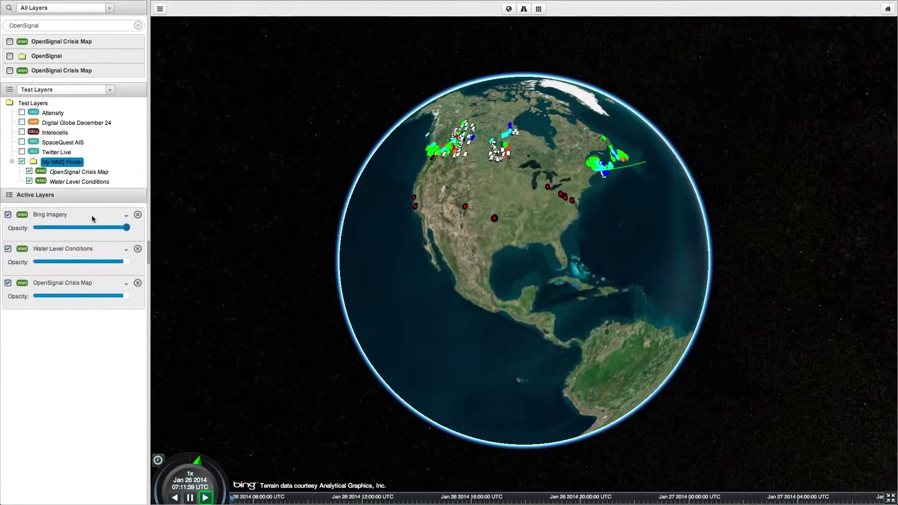
left_click(125, 215)
left_click(126, 229)
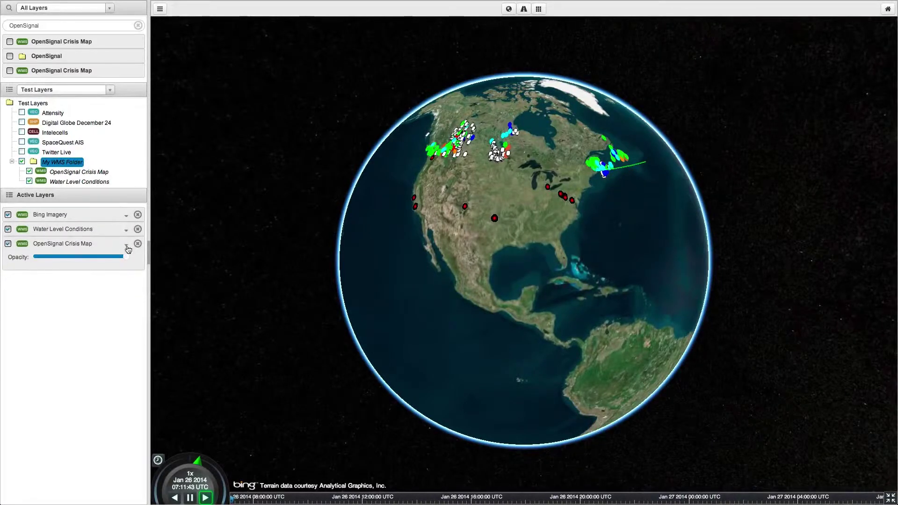
left_click(127, 246)
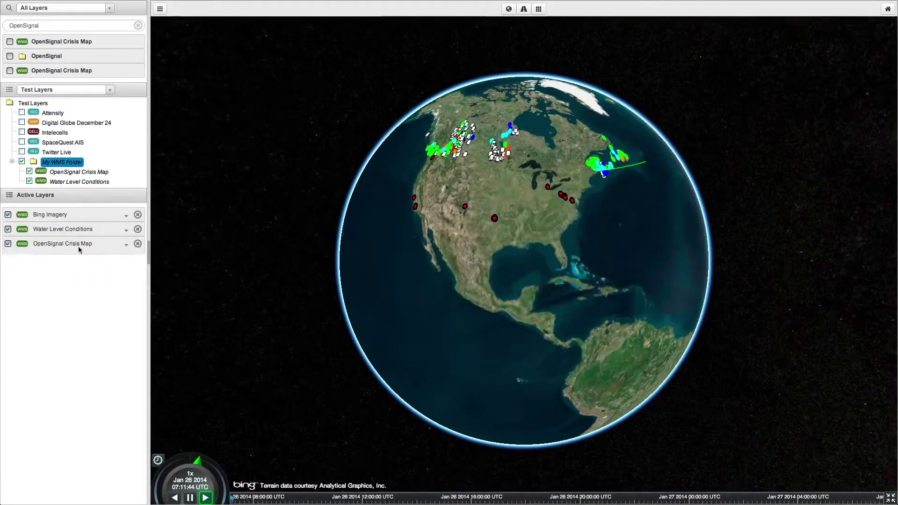
- Hide the Water Level Conditions and OpenSignal Crisis Map layers while keeping them in the active layers
left_click(8, 230)
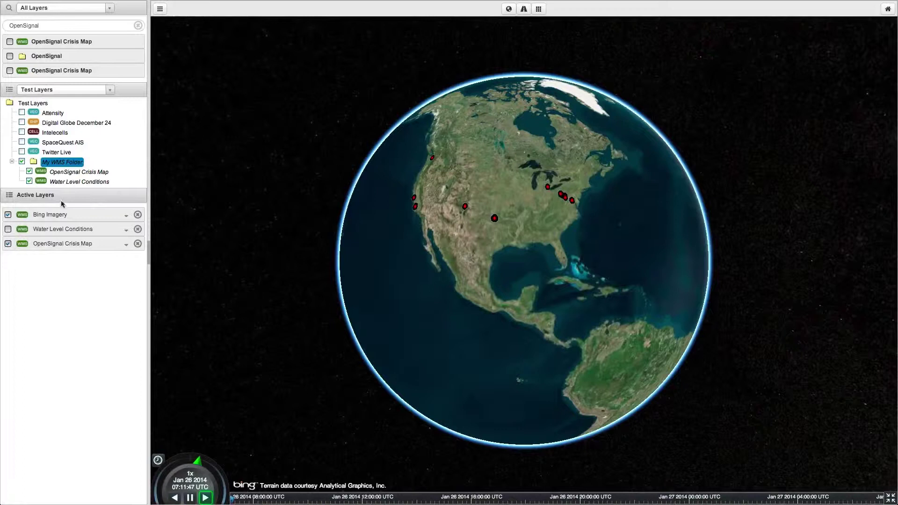
left_click(8, 244)
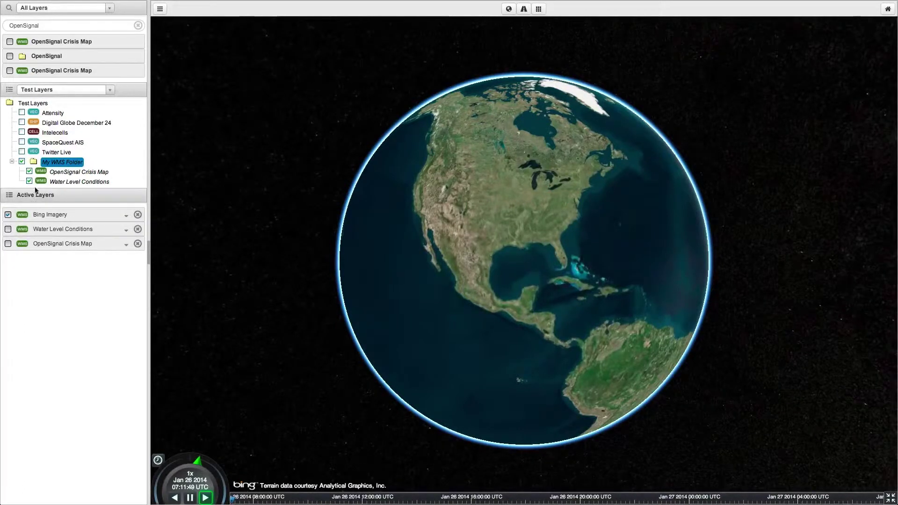
- Turn on the Twitter Live layer and start its feed without a filter
left_click(22, 149)
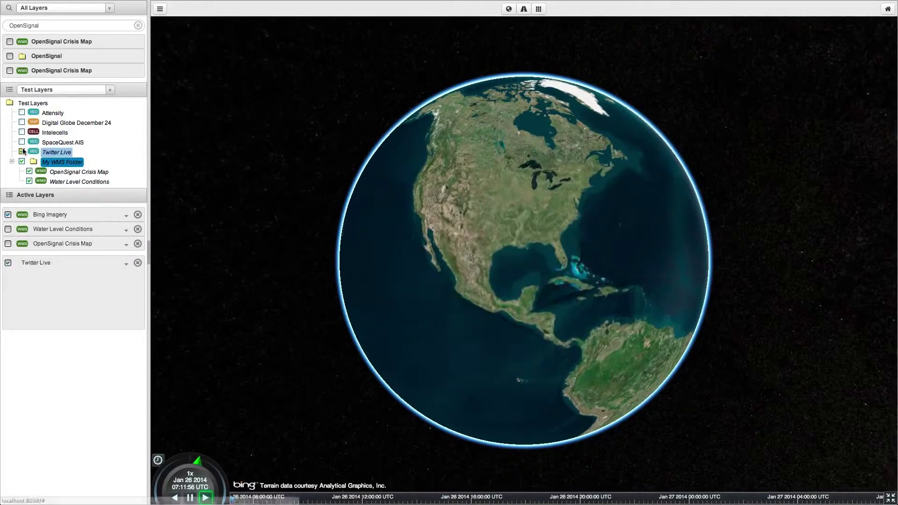
left_click(126, 264)
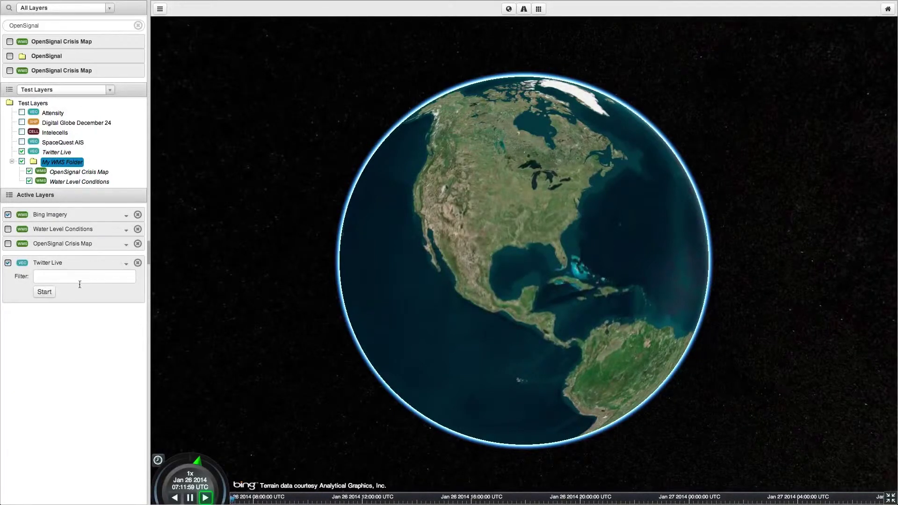
left_click(44, 293)
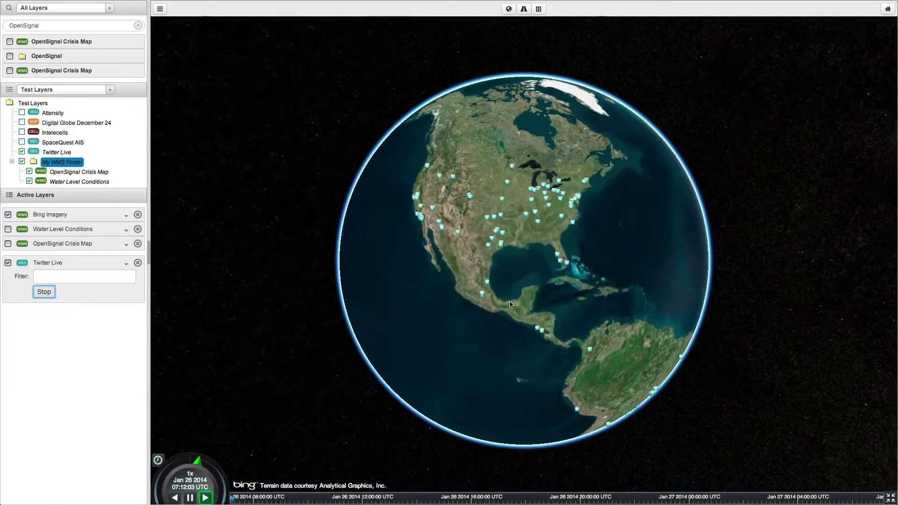
- View the details of two live tweets over the southern United States and close the details
left_click(510, 233)
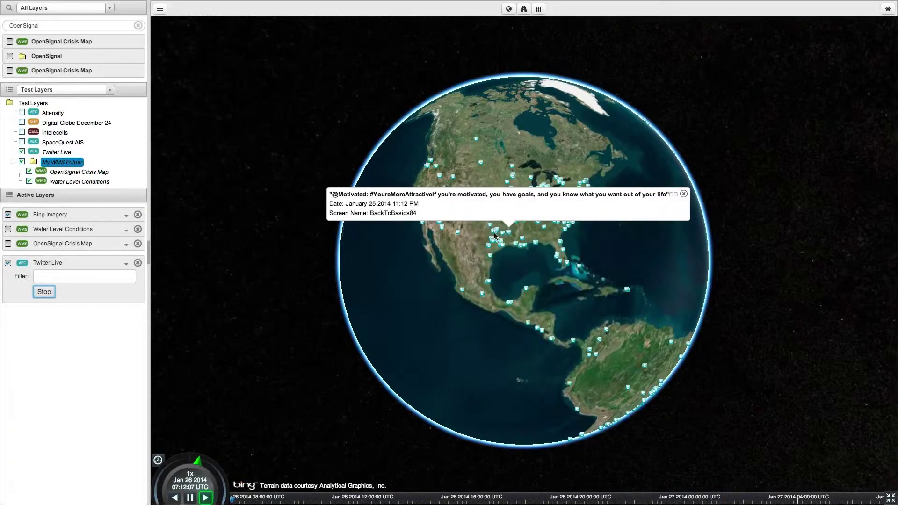
left_click(496, 234)
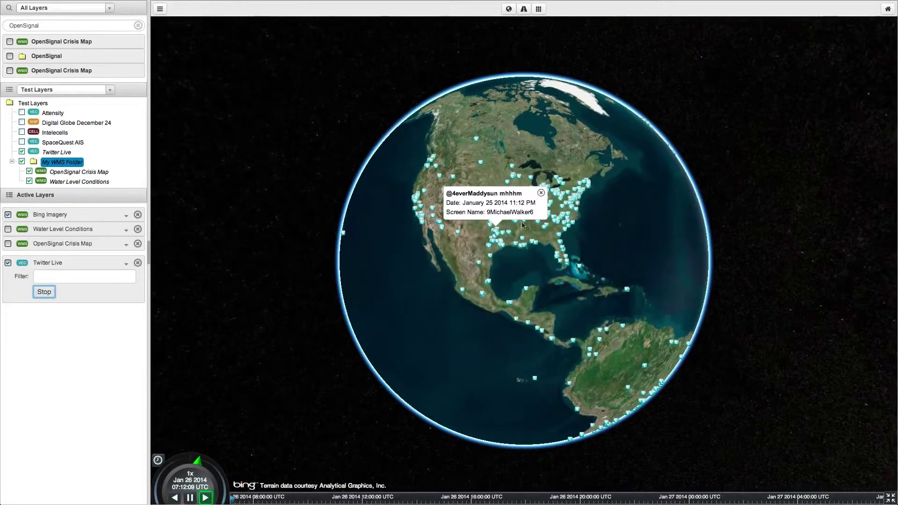
left_click(540, 196)
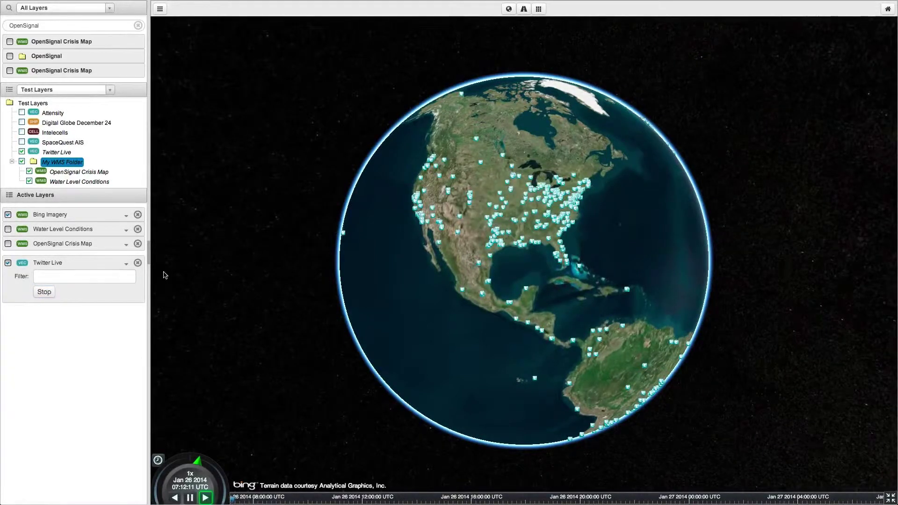
- Stop the Twitter Live feed, hide its layer, and collapse its settings
left_click(44, 294)
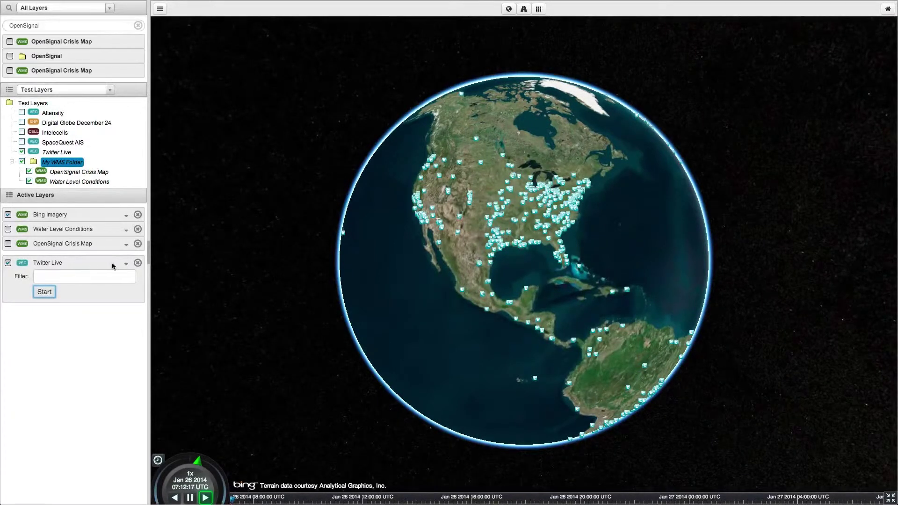
left_click(9, 263)
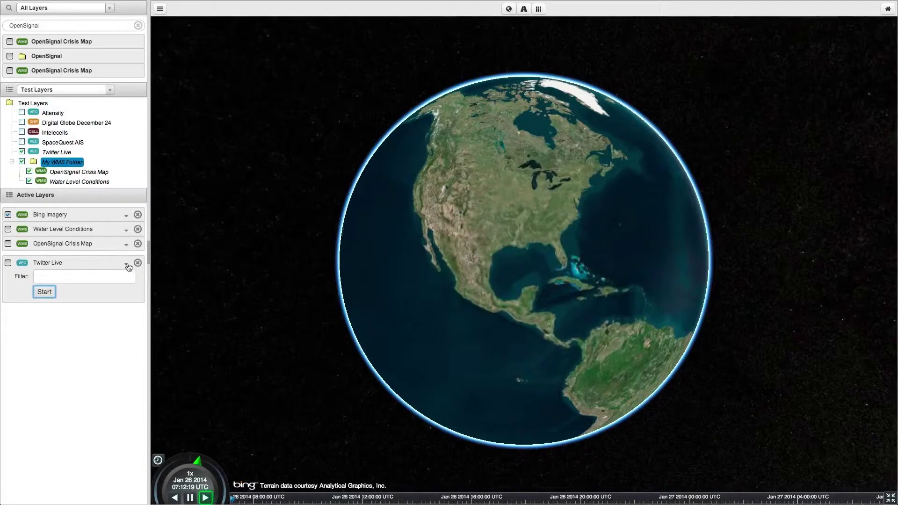
left_click(126, 263)
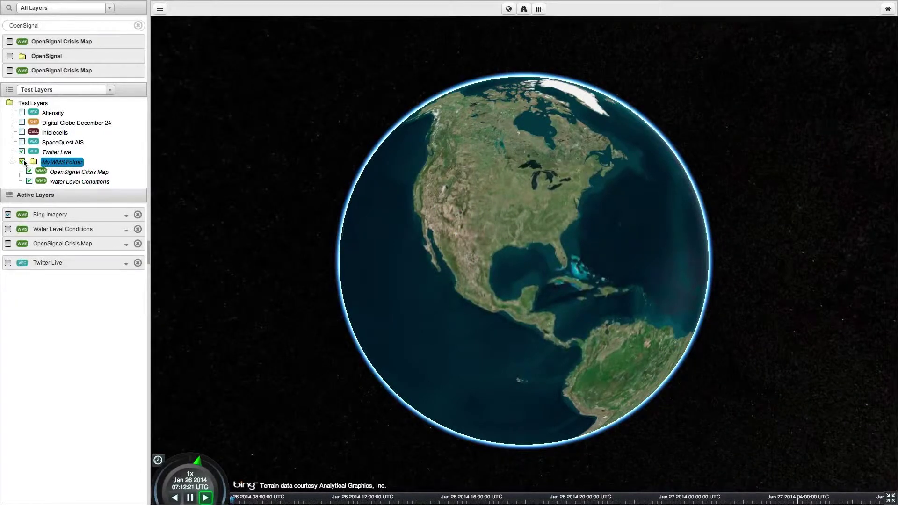
- Turn on the SpaceQuest AIS layer and bring the Gulf of Mexico vessels into closer view
left_click(22, 142)
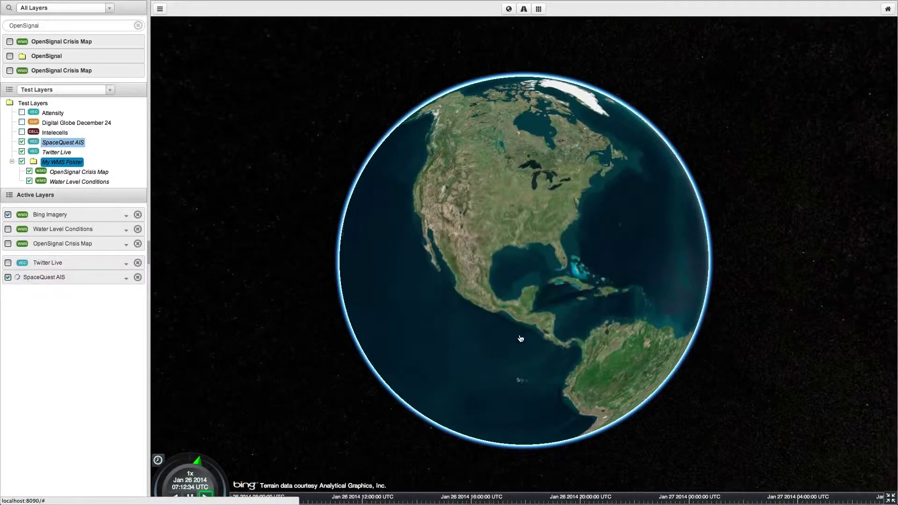
left_click_drag(520, 338, 563, 368)
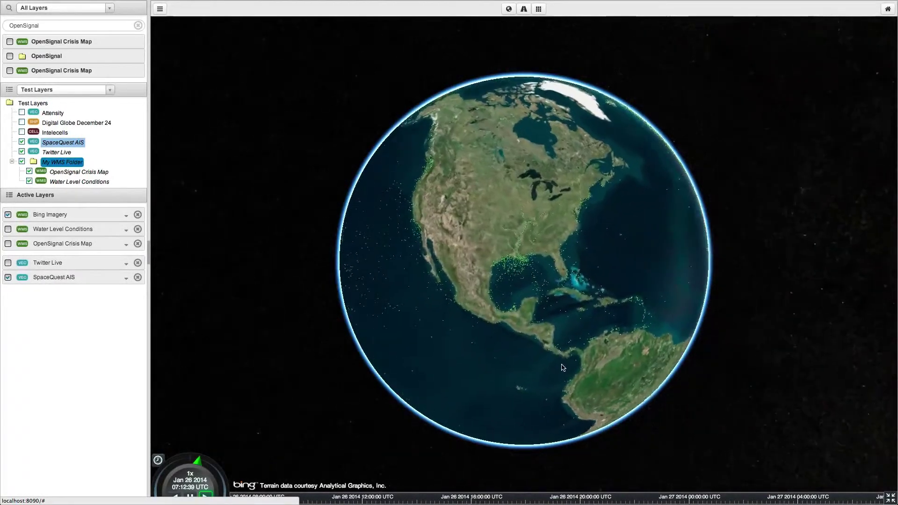
scroll(518, 327, "up", 5)
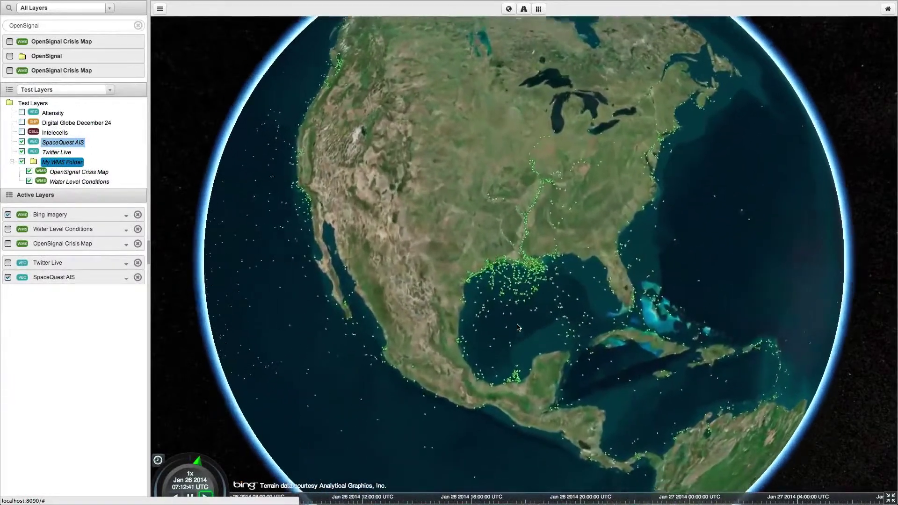
left_click_drag(518, 327, 534, 312)
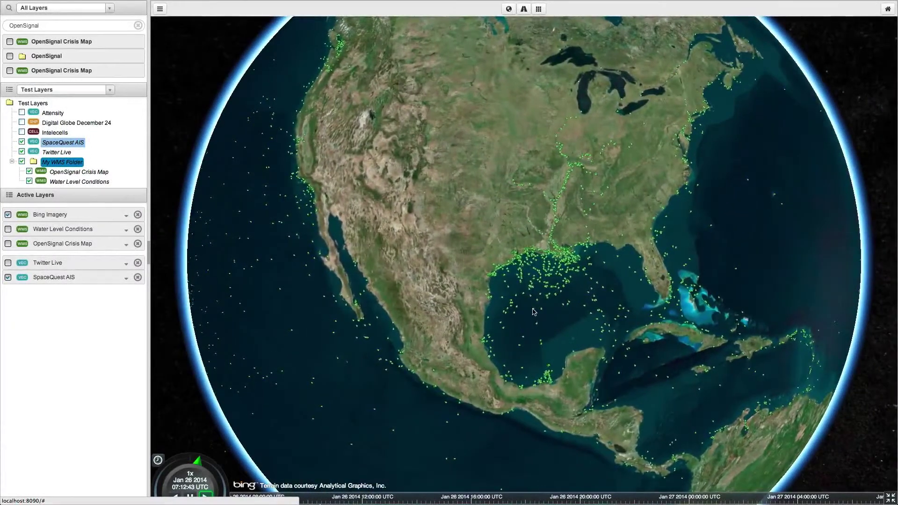
- Inspect the details of several vessels in the Gulf of Mexico, ending with ANGIMAR, and close the details
left_click(534, 312)
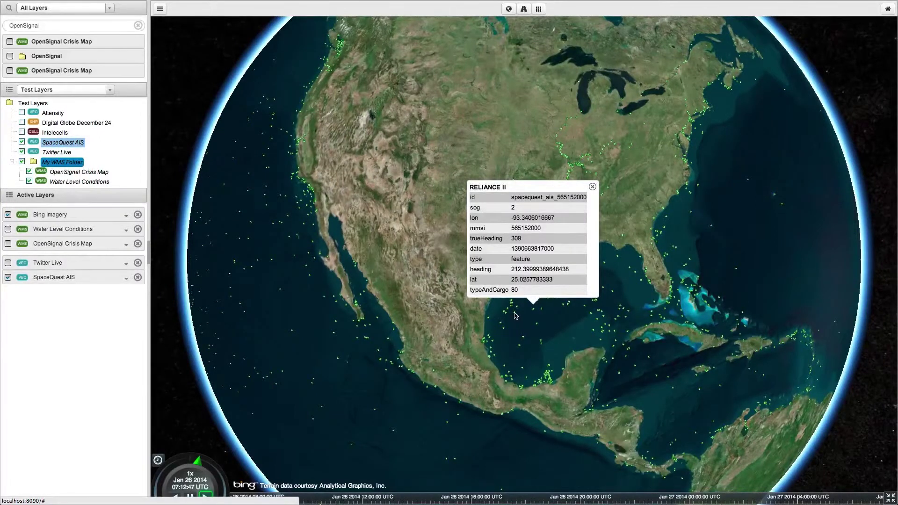
left_click(514, 312)
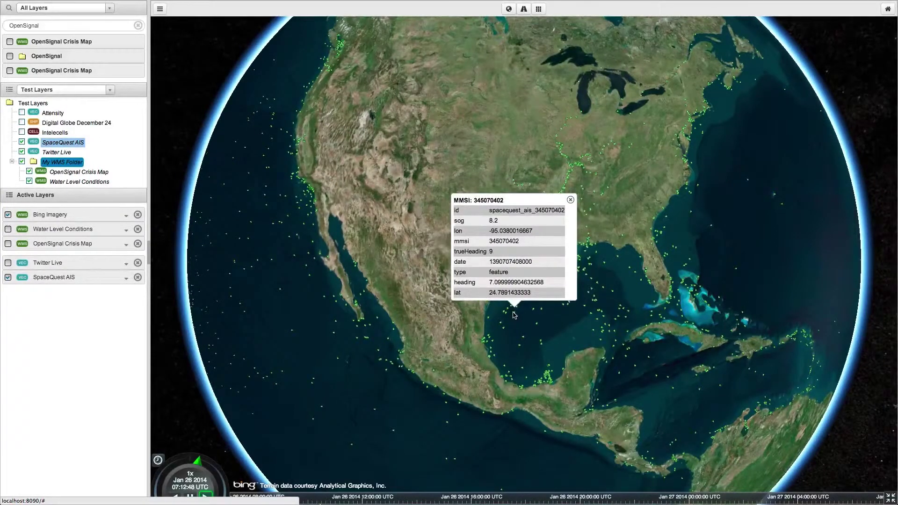
left_click(573, 352)
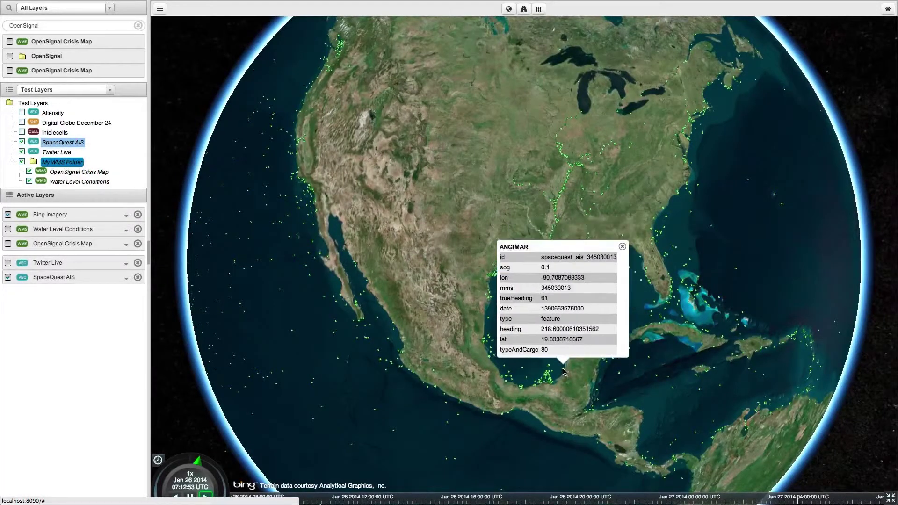
left_click(563, 368)
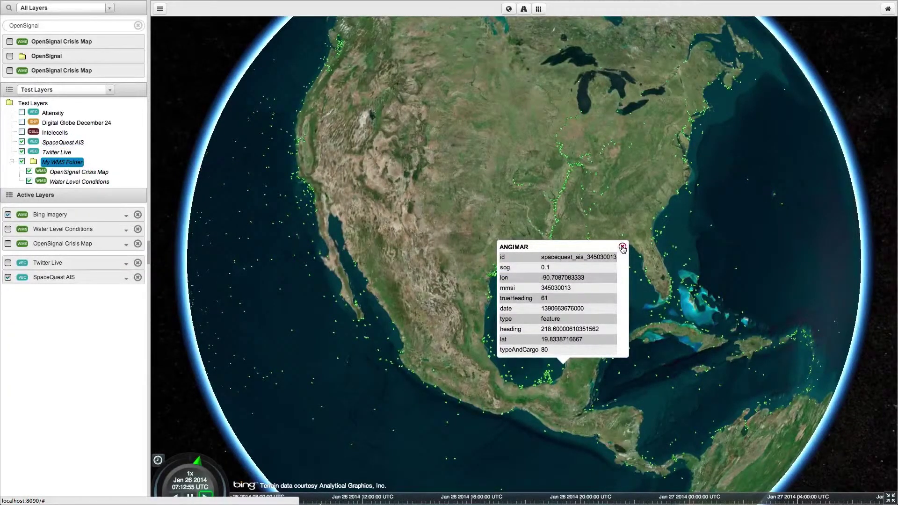
left_click(622, 246)
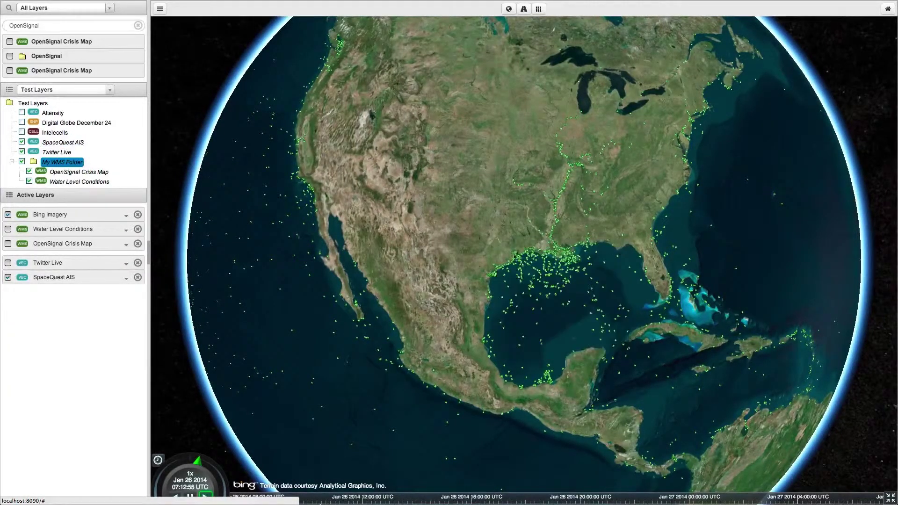
- Filter the SpaceQuest AIS layer by "Atlanti" and inspect GASCHEM ATLANTIC and ATLANTIC SIRIUS in the Gulf of Mexico
left_click(125, 278)
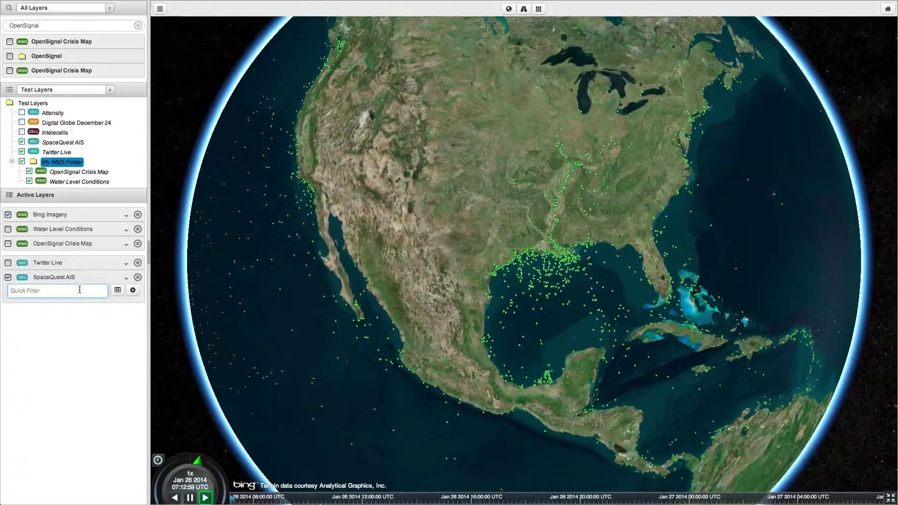
type("Atlanti")
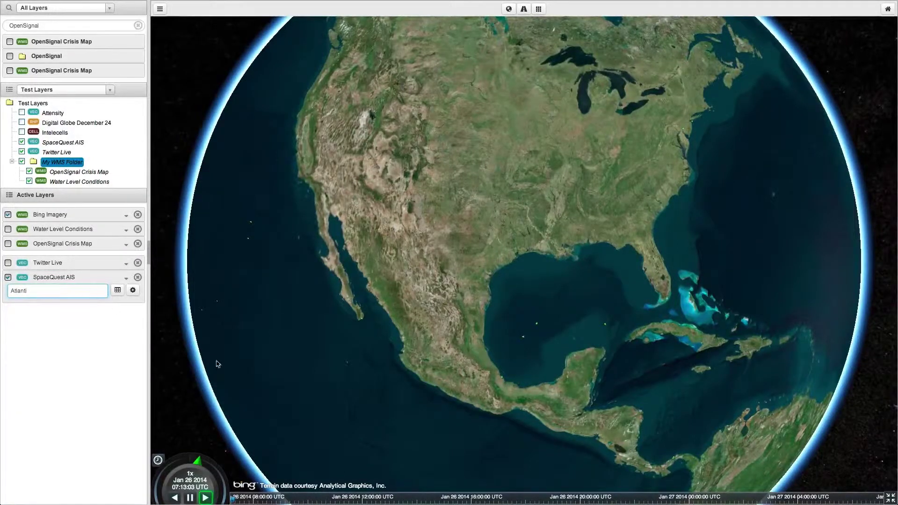
left_click(524, 338)
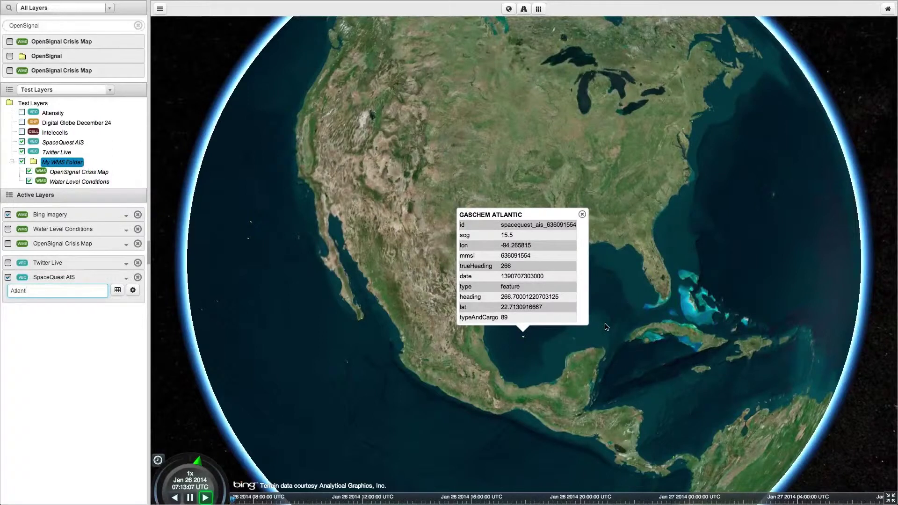
left_click(605, 324)
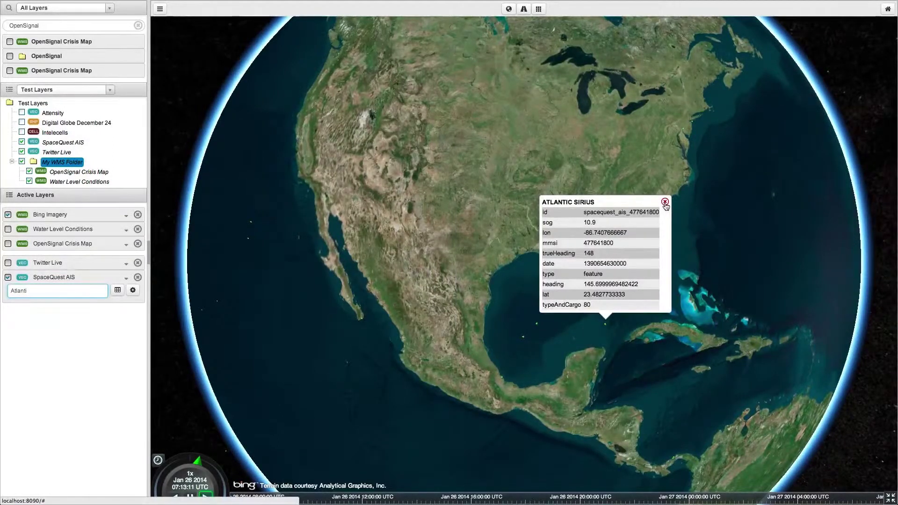
left_click(665, 203)
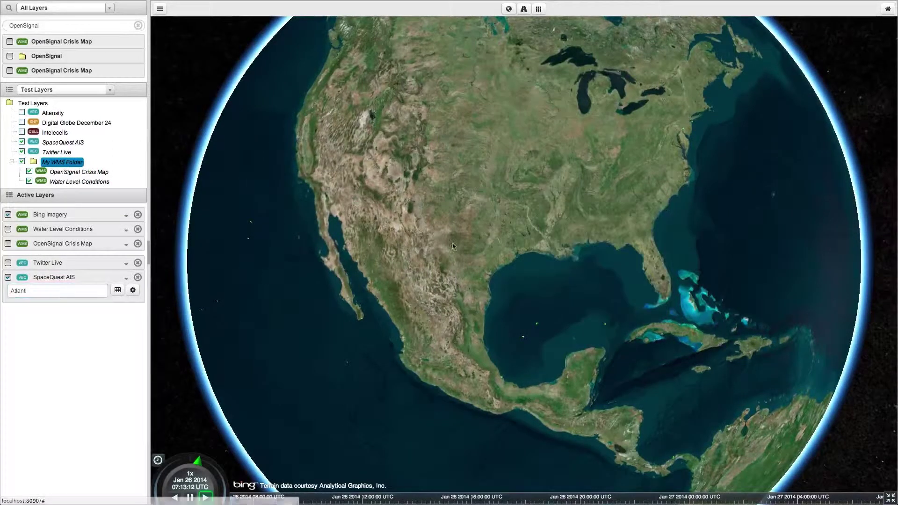
- Open the SpaceQuest AIS layer data, shorten its filter to broaden the list, and set it to "Atlantica"
left_click(118, 291)
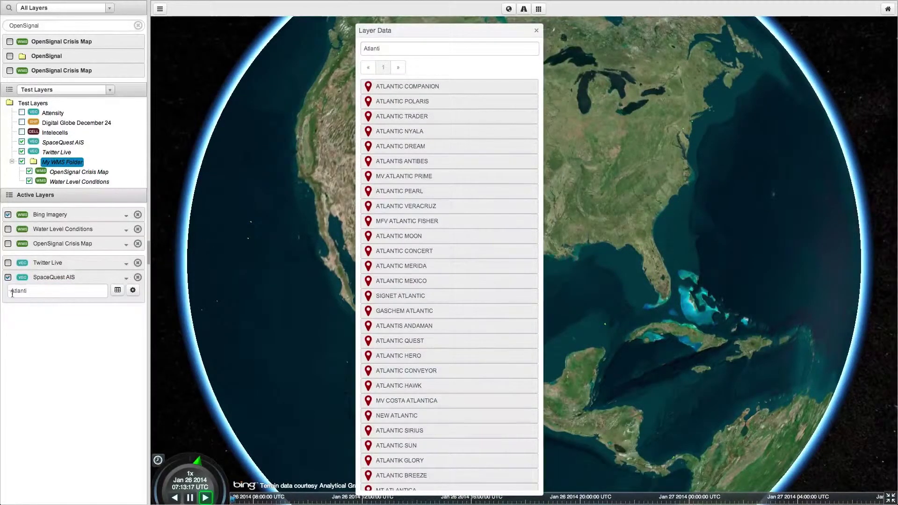
left_click(383, 48)
key("BackSpace")
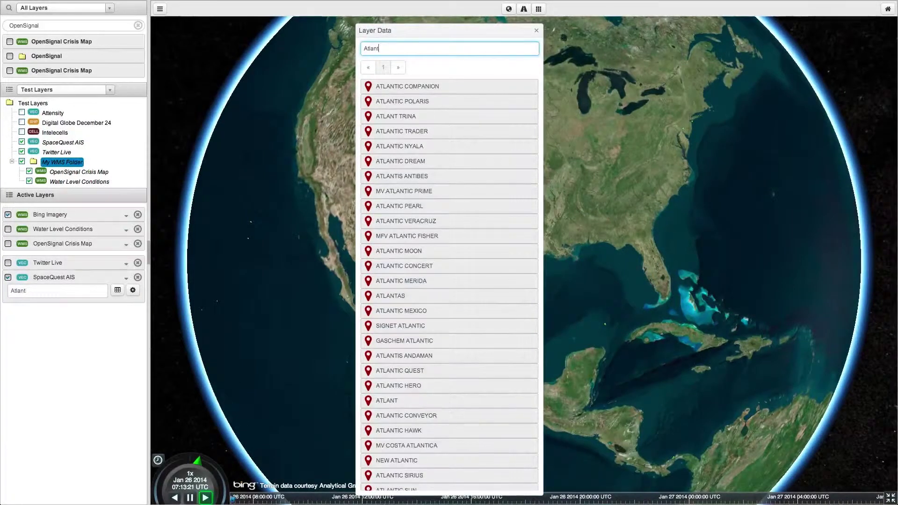
key("BackSpace")
key("BackSpace")
key("BackSpace")
key("BackSpace")
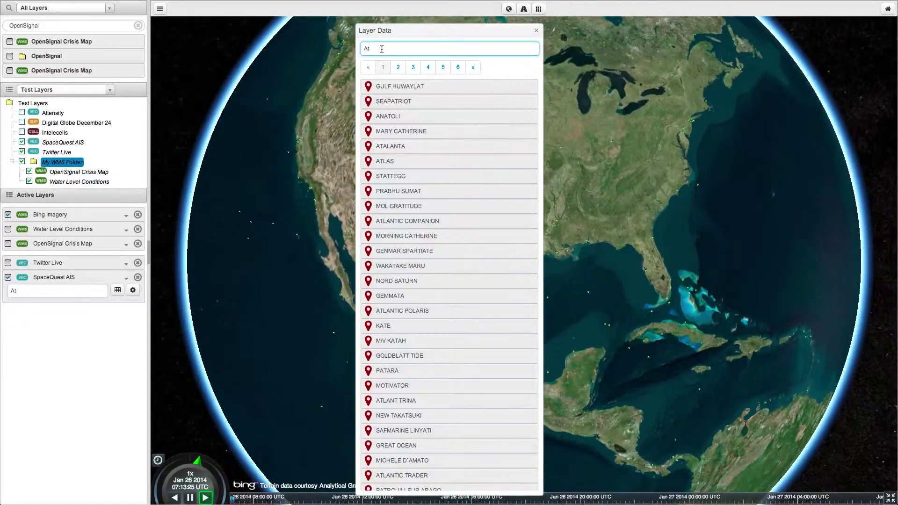
type("lanti")
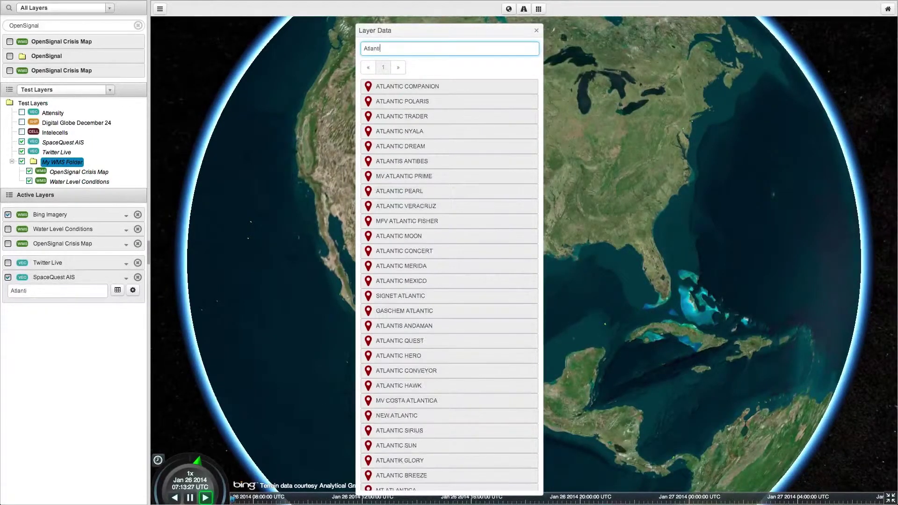
type("ca")
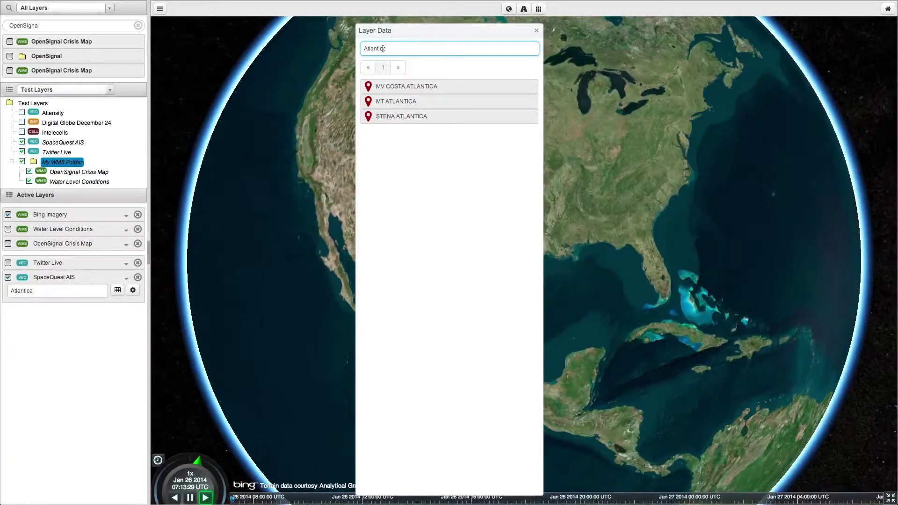
- Move the Layer Data window to uncover the Gulf of Mexico and set its filter to "Atlant"
left_click_drag(410, 35, 239, 130)
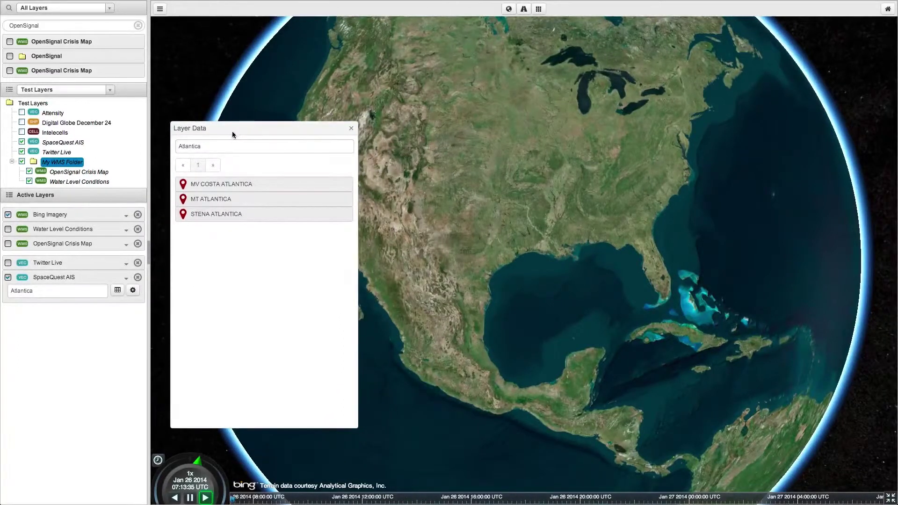
left_click(218, 148)
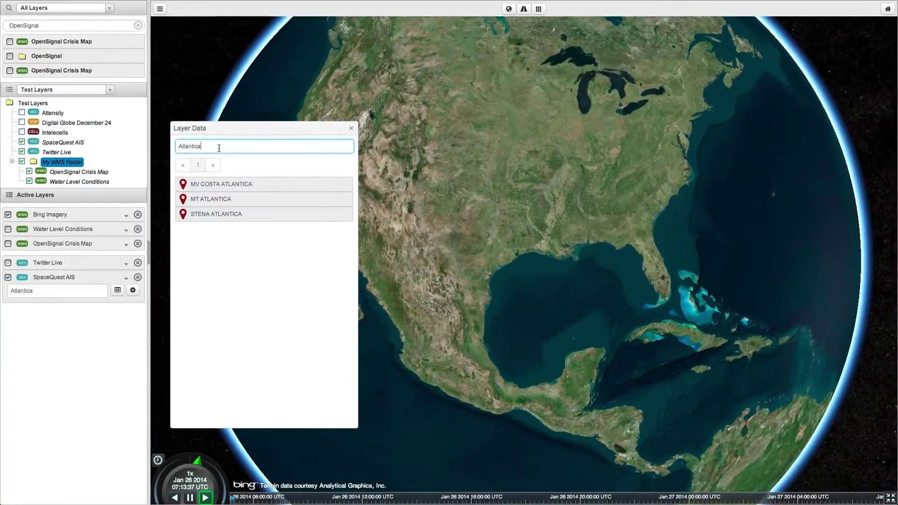
key("BackSpace")
key("BackSpace")
key("BackSpace")
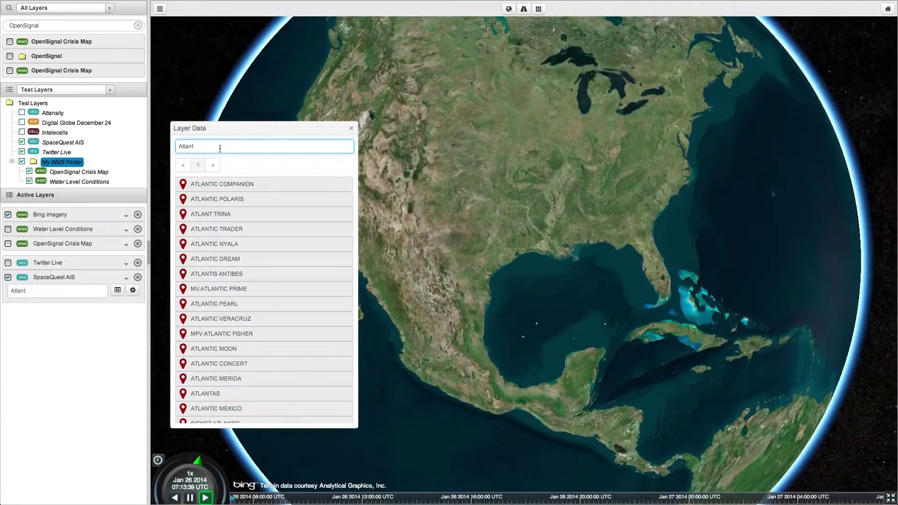
- Fly to ATLANTIC MOON from the vessel list, view its details, and close the details and Layer Data window
scroll(288, 294, "down", 3)
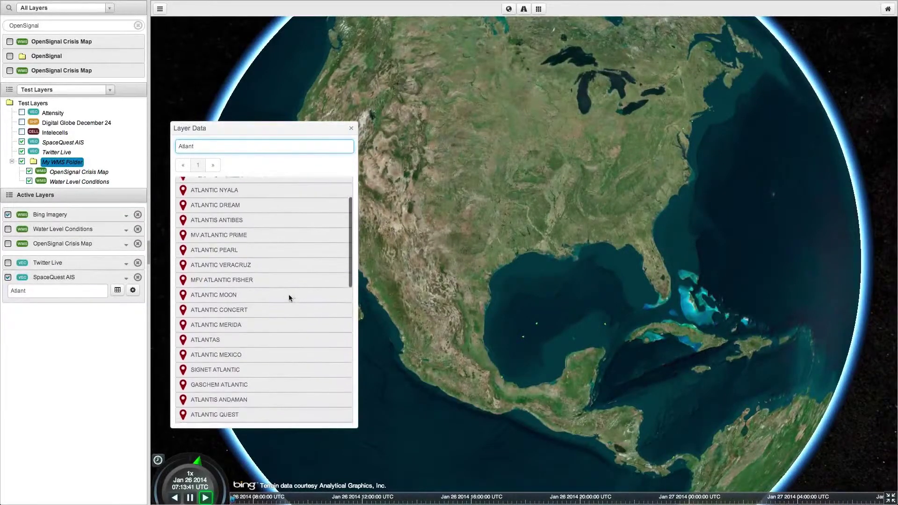
left_click(279, 283)
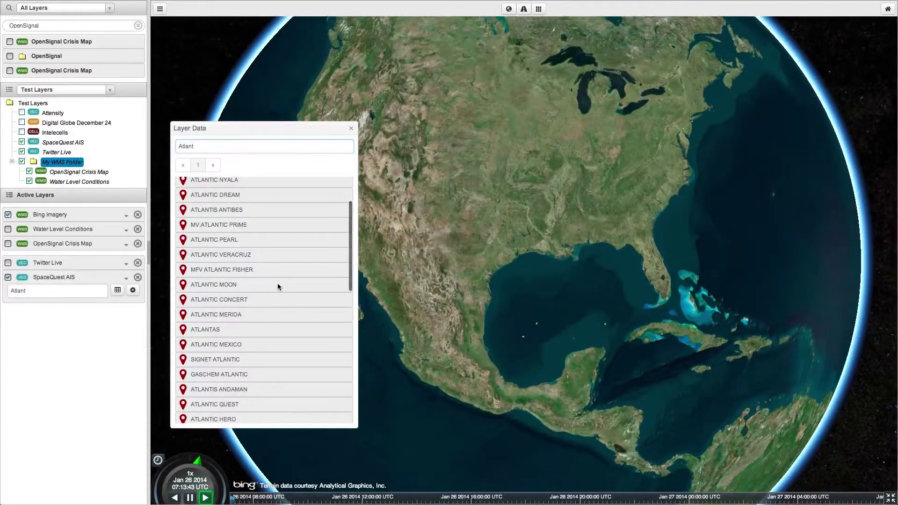
left_click(219, 287)
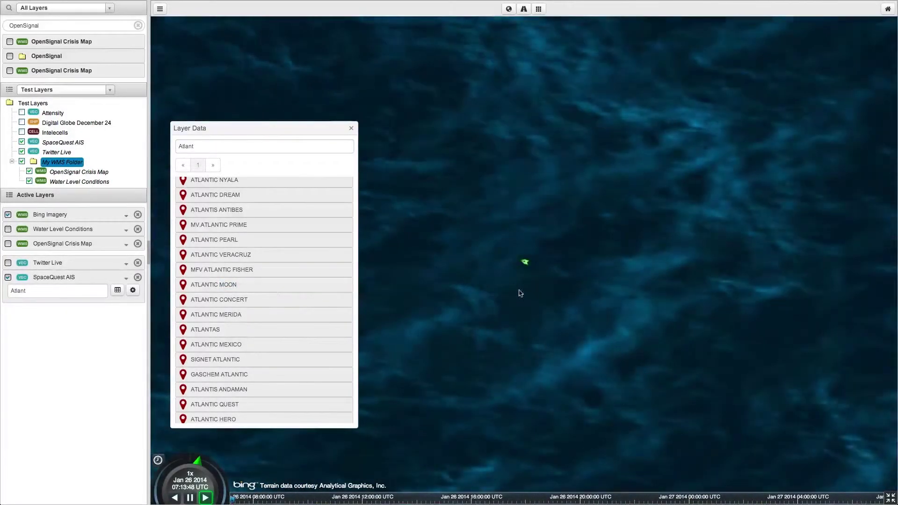
left_click(525, 262)
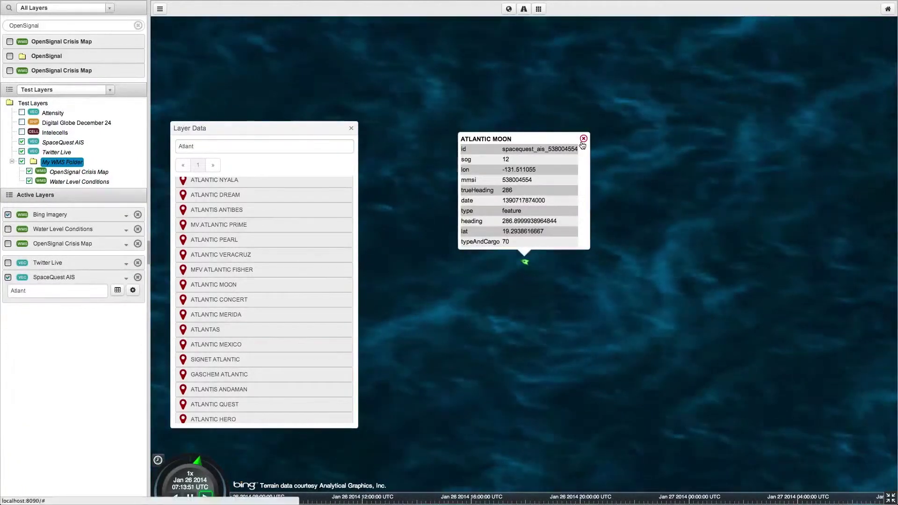
left_click(583, 139)
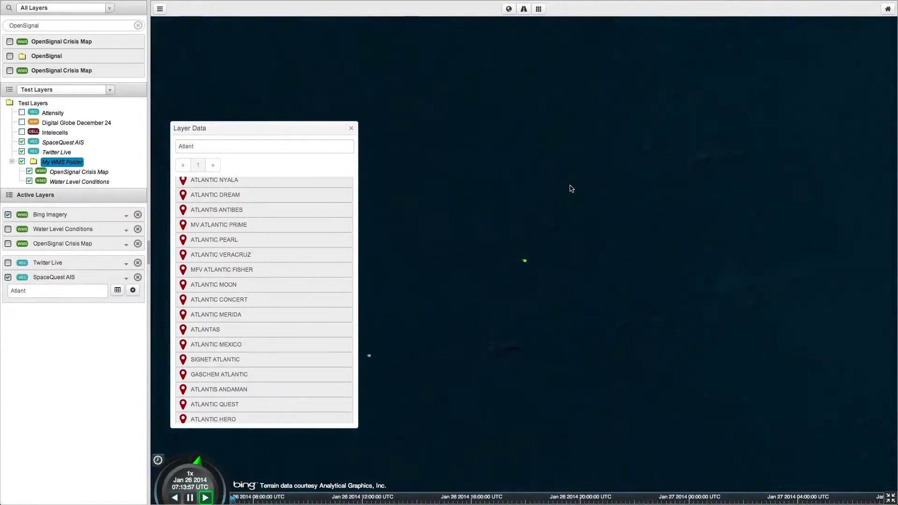
scroll(449, 213, "down", 5)
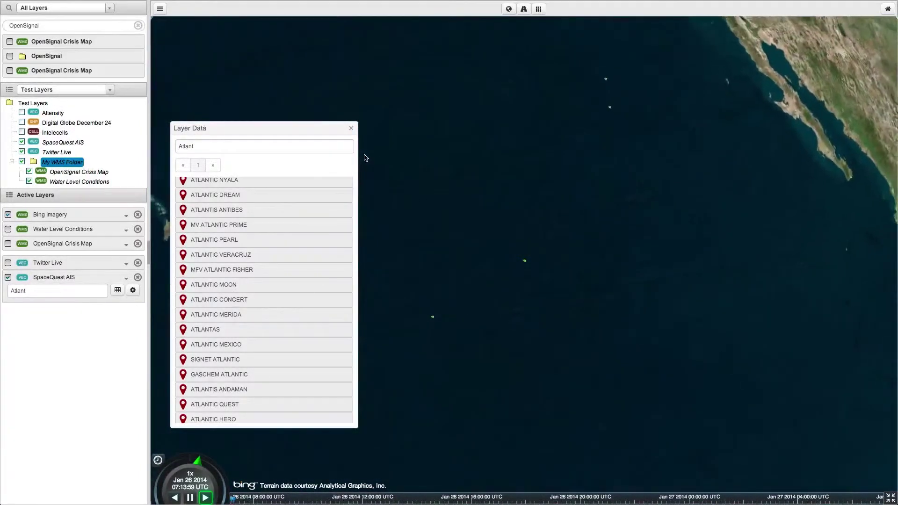
left_click(351, 130)
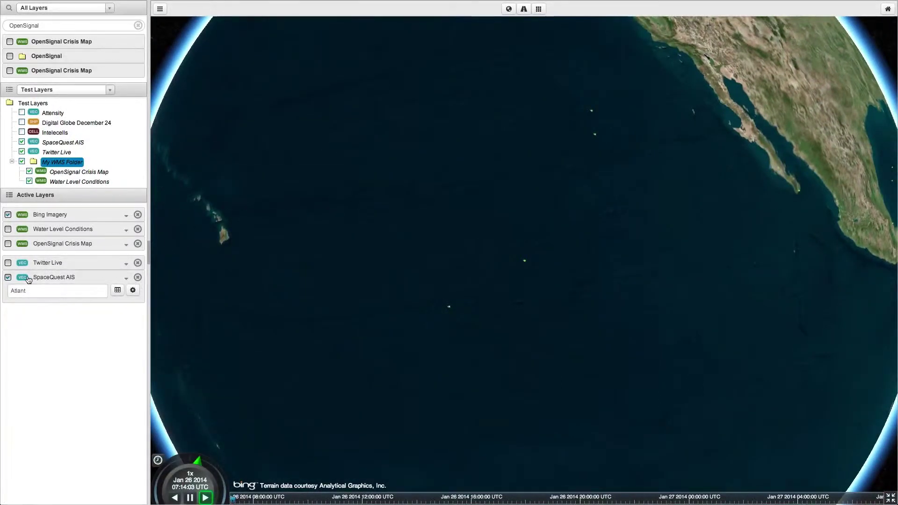
- Hide the SpaceQuest AIS layer, collapse its options, and turn on the Attensity layer from Test Layers
left_click(8, 278)
left_click(126, 278)
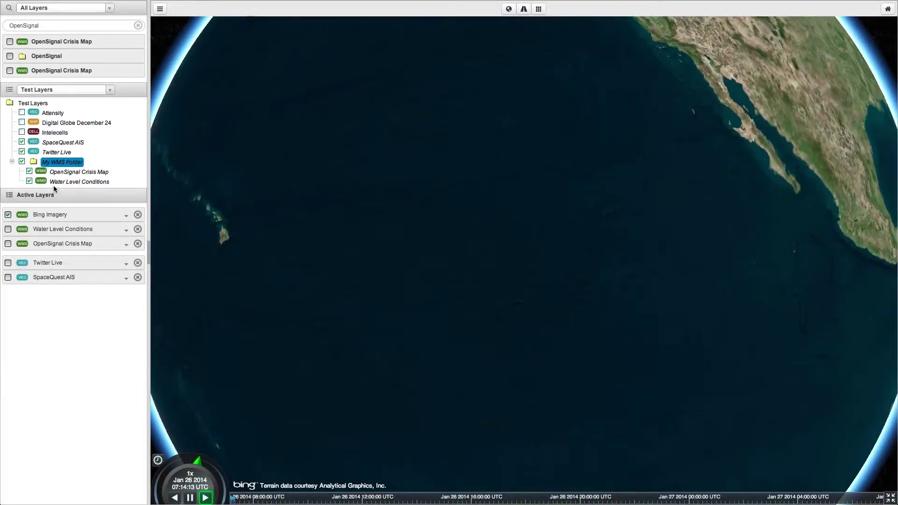
left_click(22, 112)
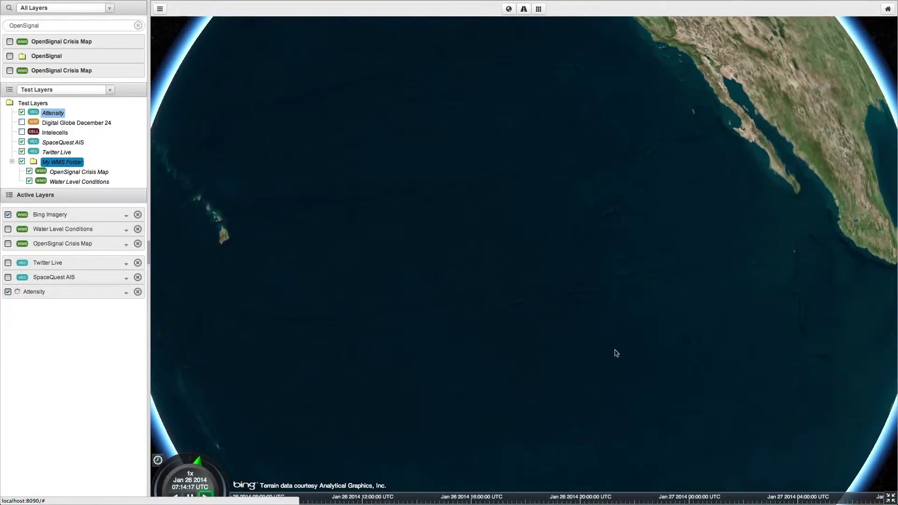
- Inspect two Attensity posts along the Texas and Louisiana Gulf Coast, closing the details when done
left_click_drag(620, 346, 446, 334)
scroll(544, 324, "down", 3)
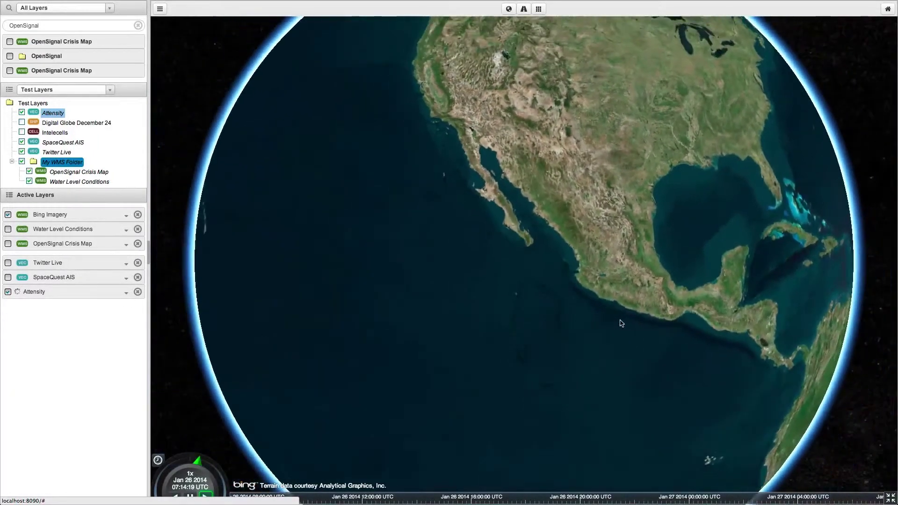
left_click_drag(621, 324, 477, 398)
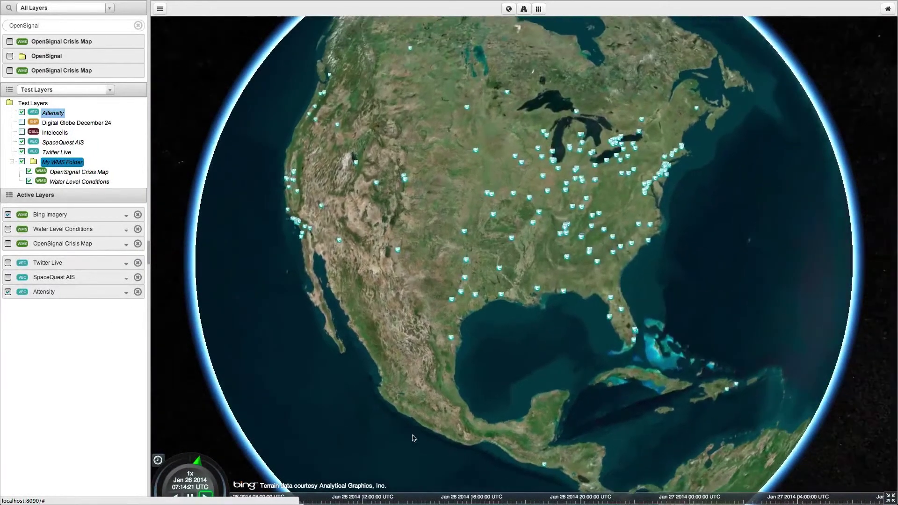
left_click(469, 298)
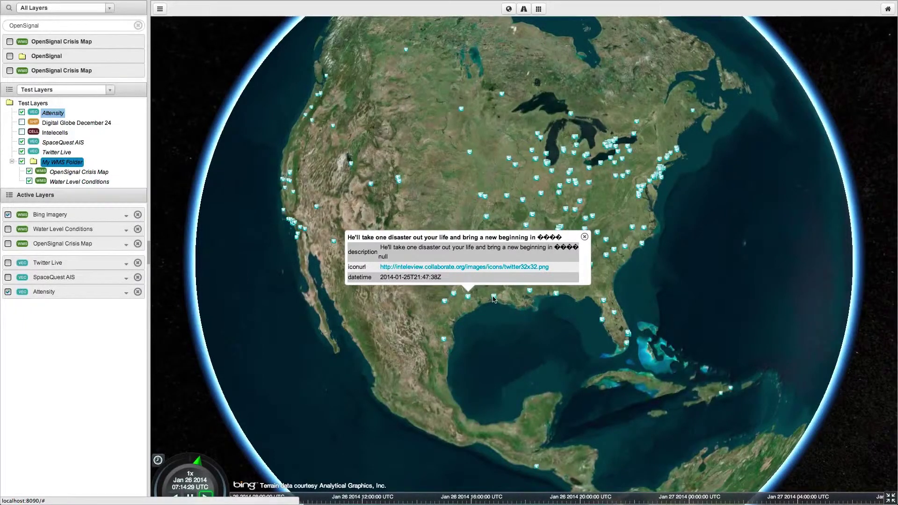
left_click(494, 298)
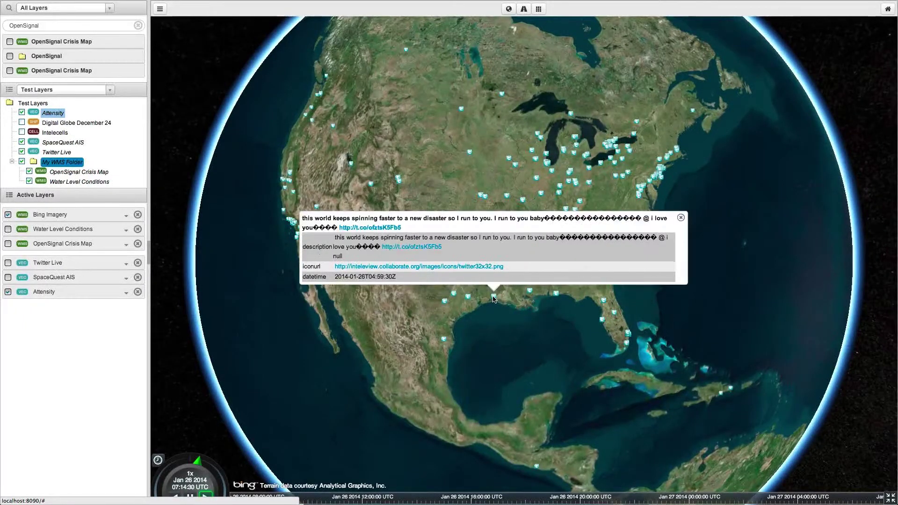
left_click(681, 218)
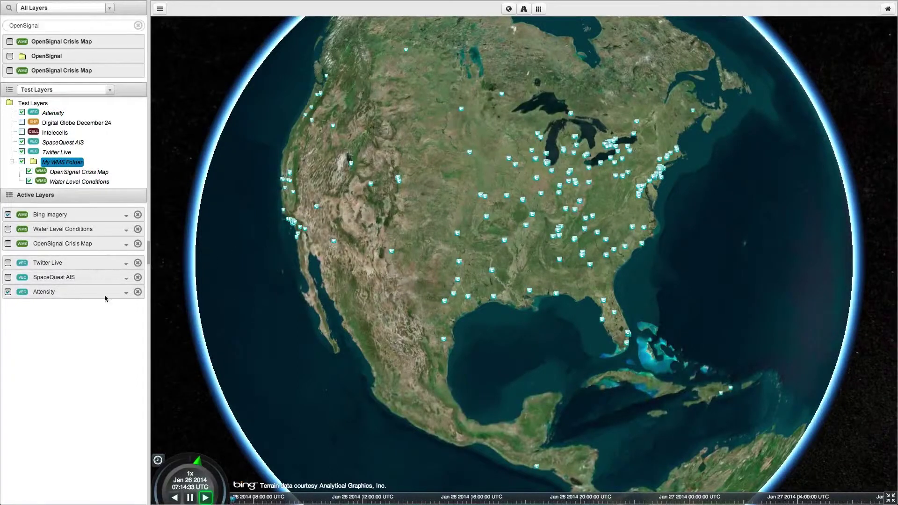
- Quick-filter the Attensity layer by "Emergency" and view the details of the two matching posts, closing each one
left_click(126, 293)
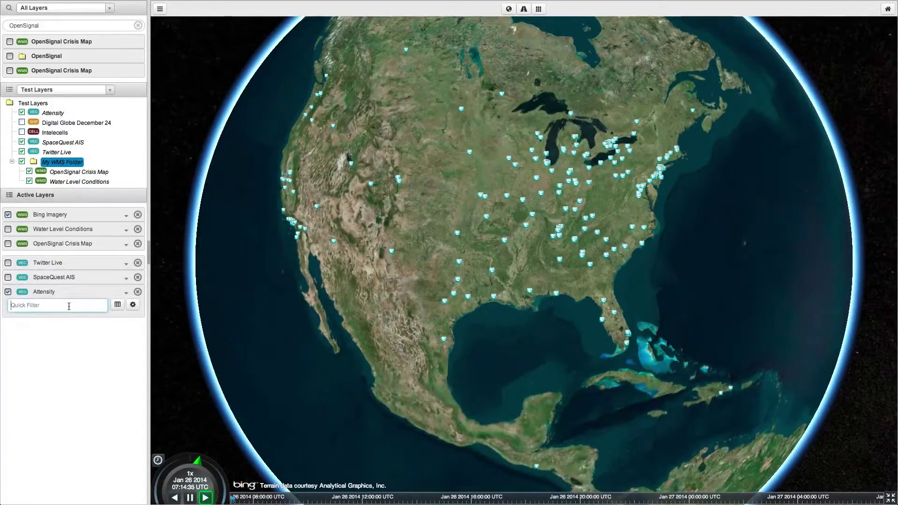
type("Emer")
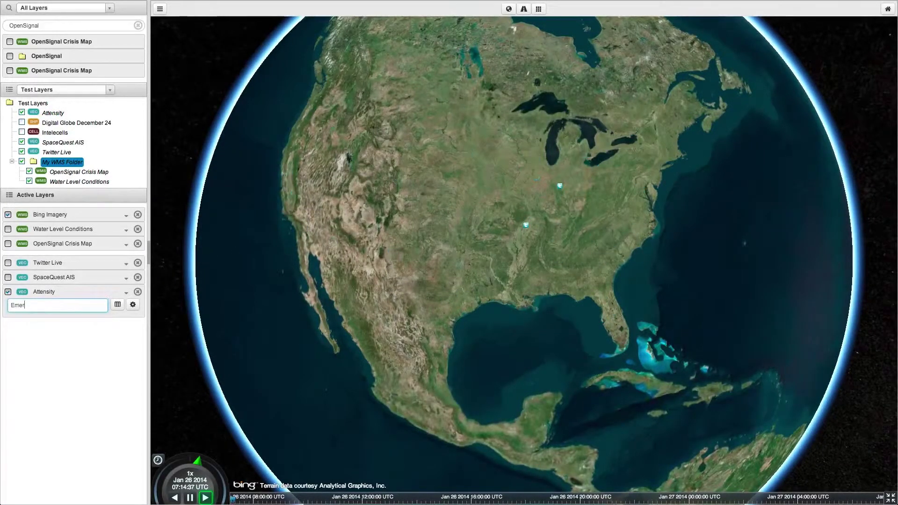
type("gency")
left_click(526, 226)
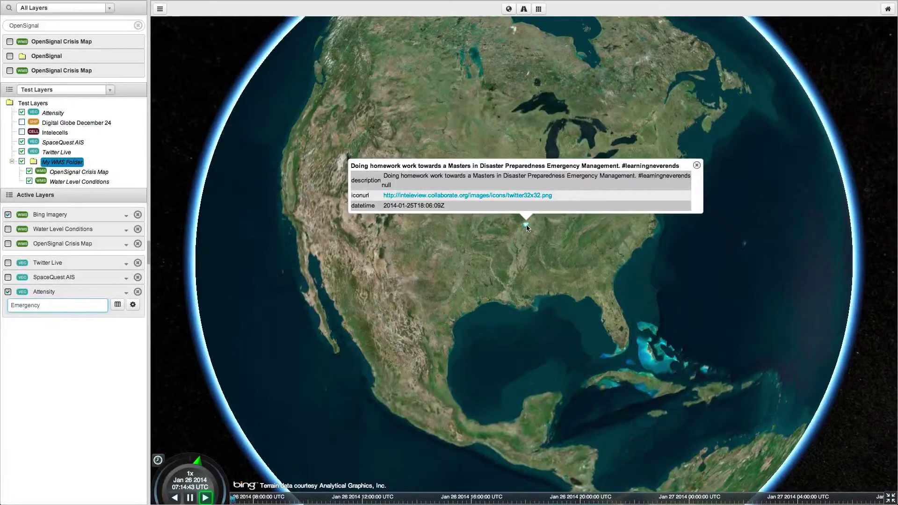
left_click(696, 166)
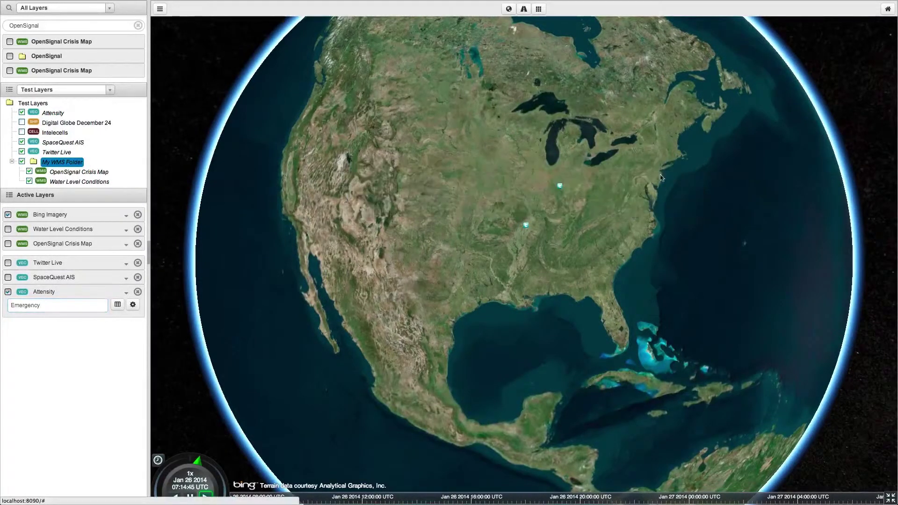
left_click(561, 188)
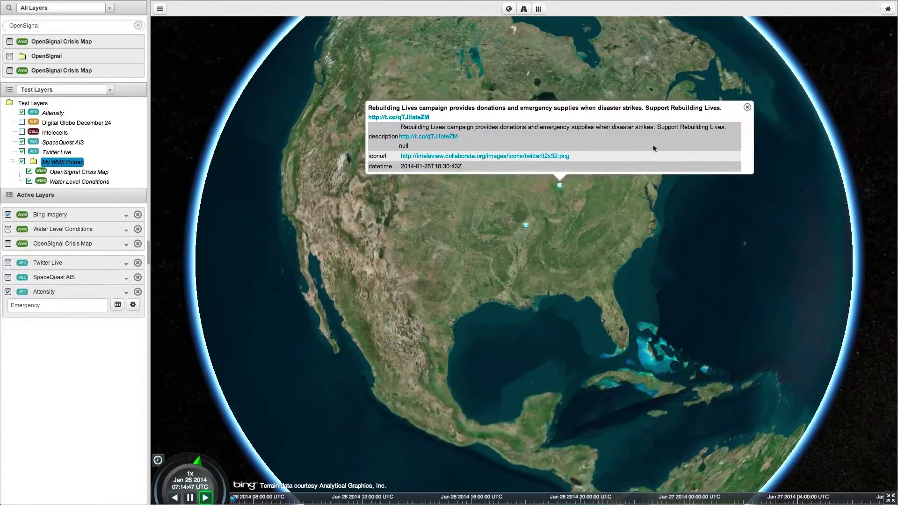
left_click(747, 108)
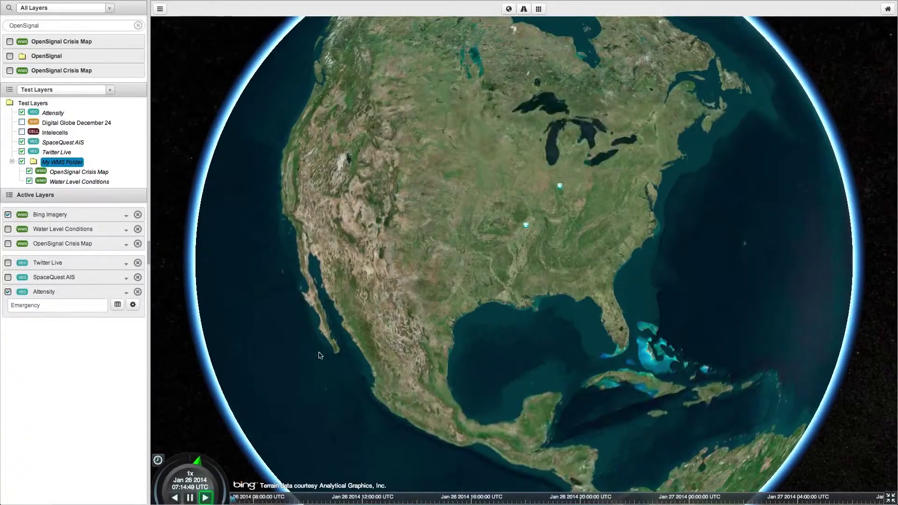
- Open the Attensity layer's configuration and clear its quick filter
left_click(133, 306)
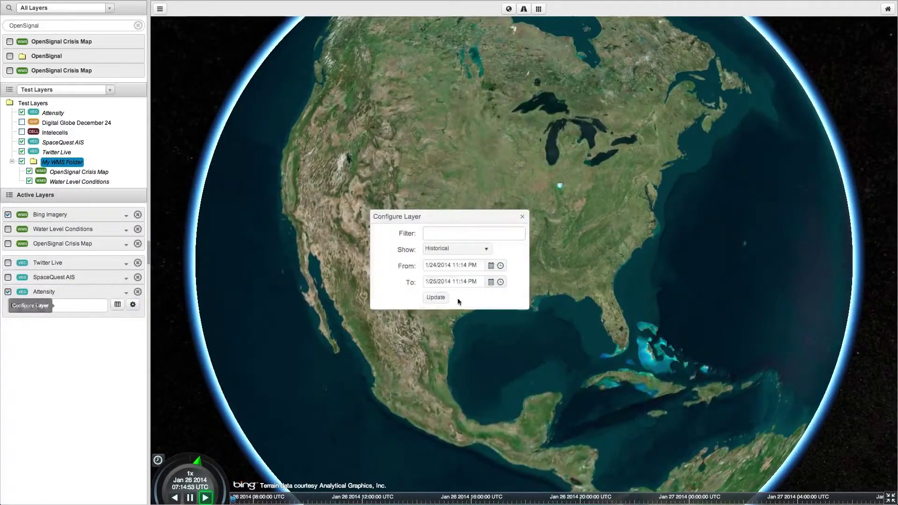
double_click(67, 304)
key("BackSpace")
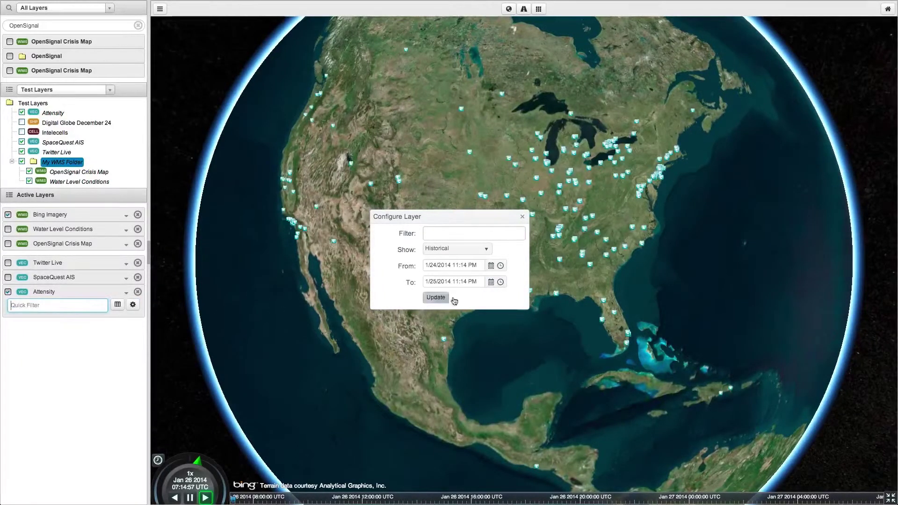
- Configure the Attensity layer with the filter "Obama" and a From date of 1/21/2014, and update it
left_click(491, 266)
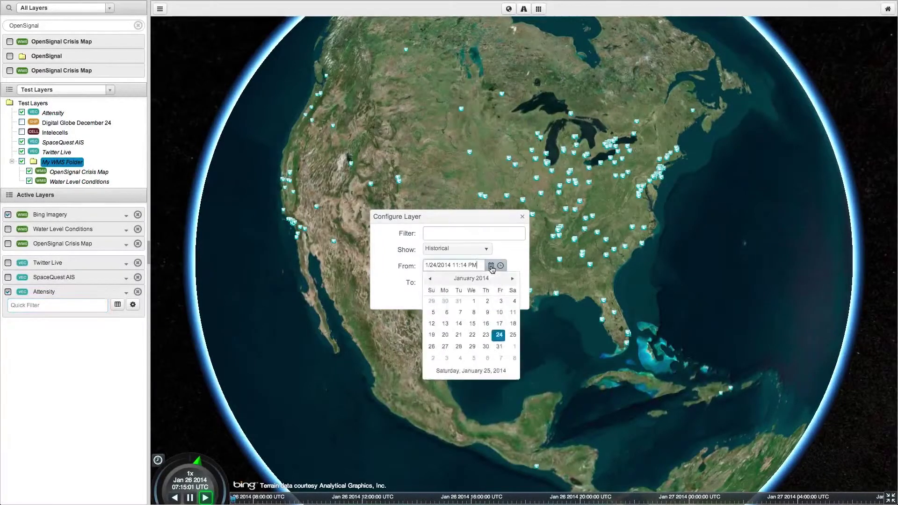
left_click(472, 334)
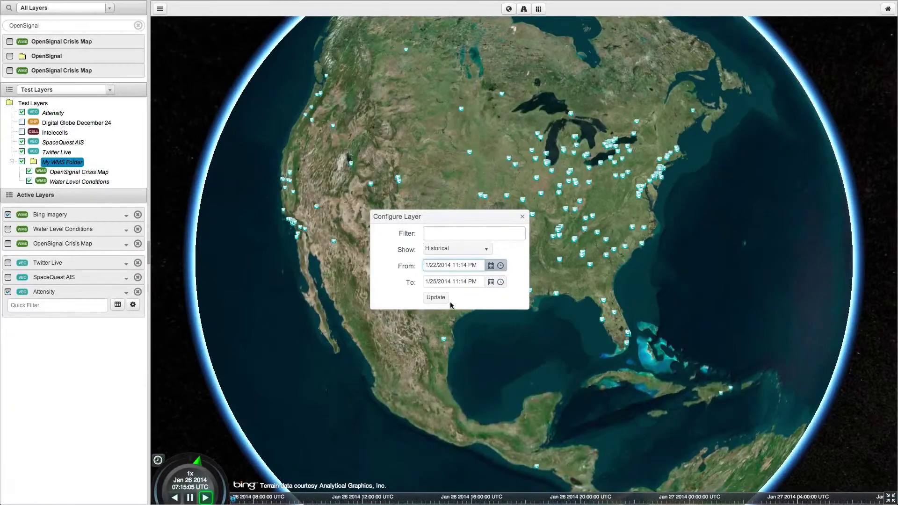
left_click(446, 233)
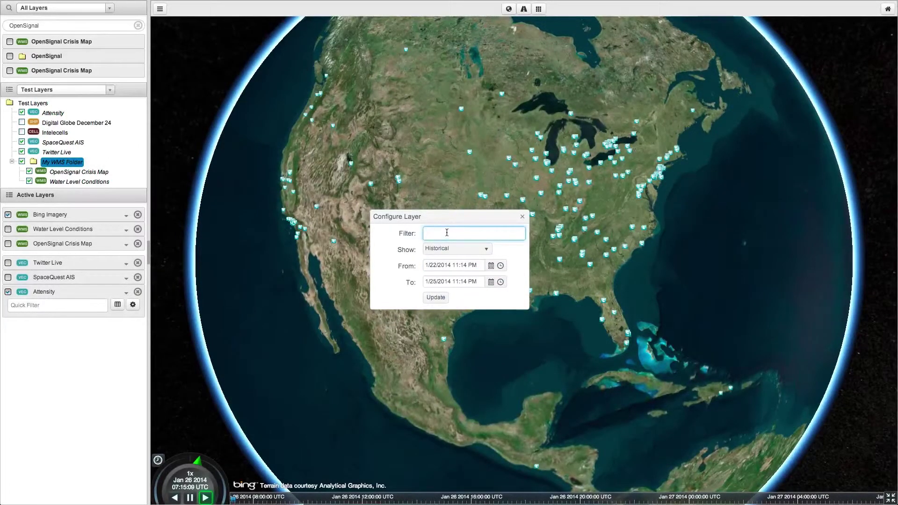
type("Obama")
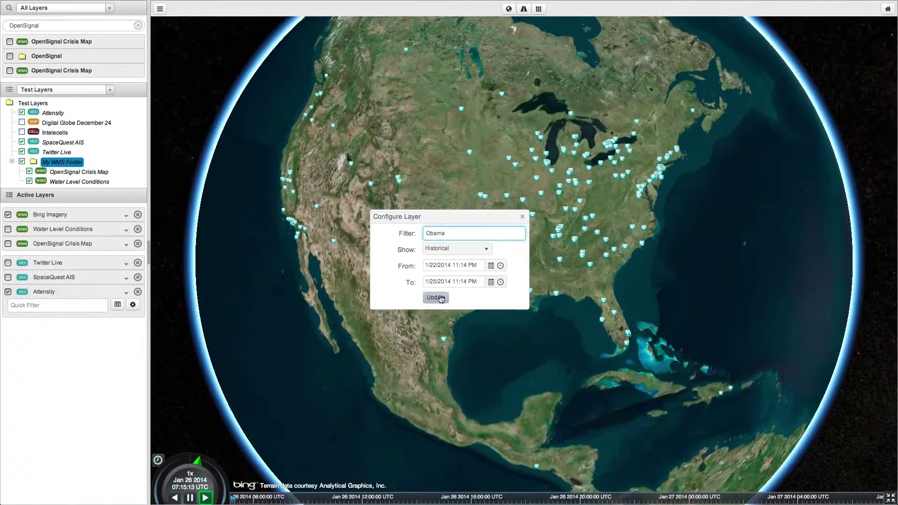
left_click(491, 266)
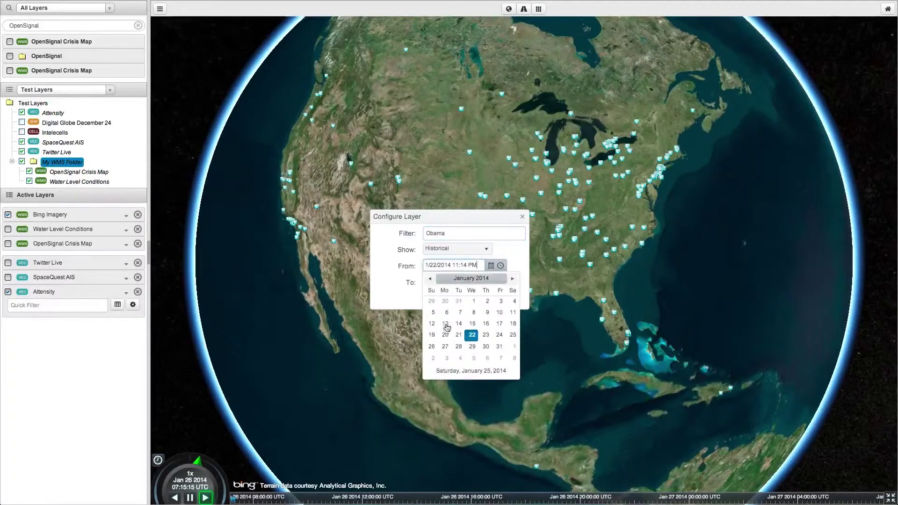
left_click(456, 335)
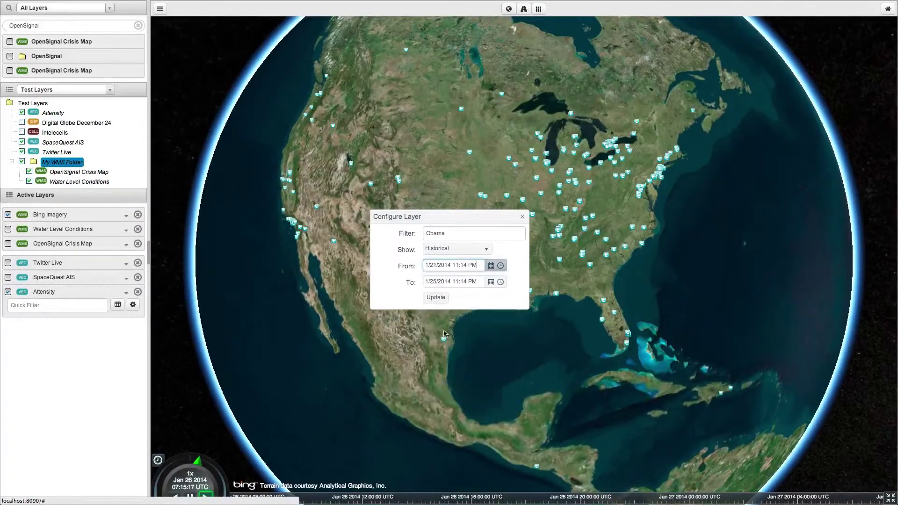
left_click(436, 298)
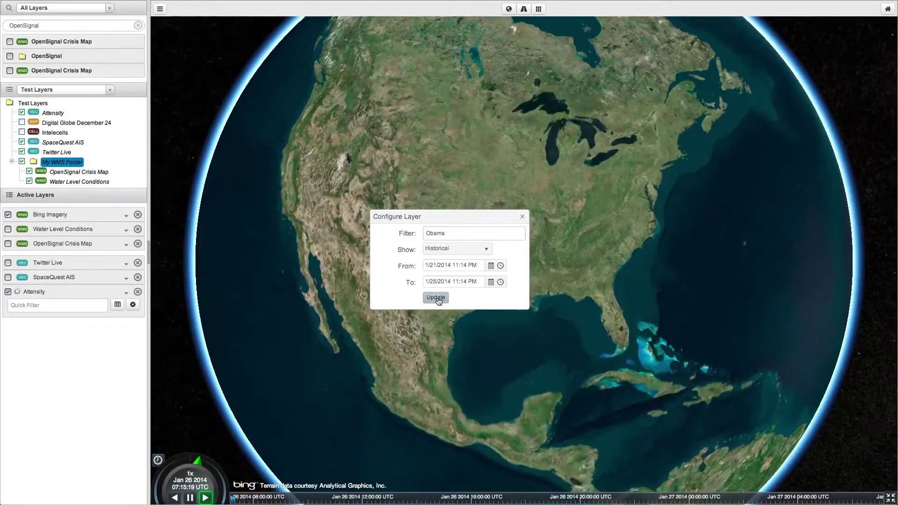
- Move the Configure Layer window off the central United States and inspect the filtered posts in Texas and near Tennessee
left_click_drag(467, 225, 326, 272)
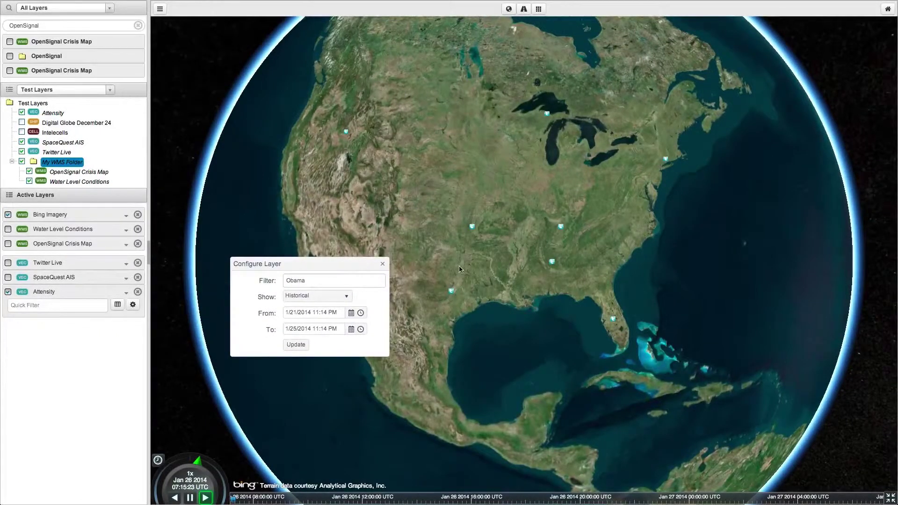
left_click(450, 291)
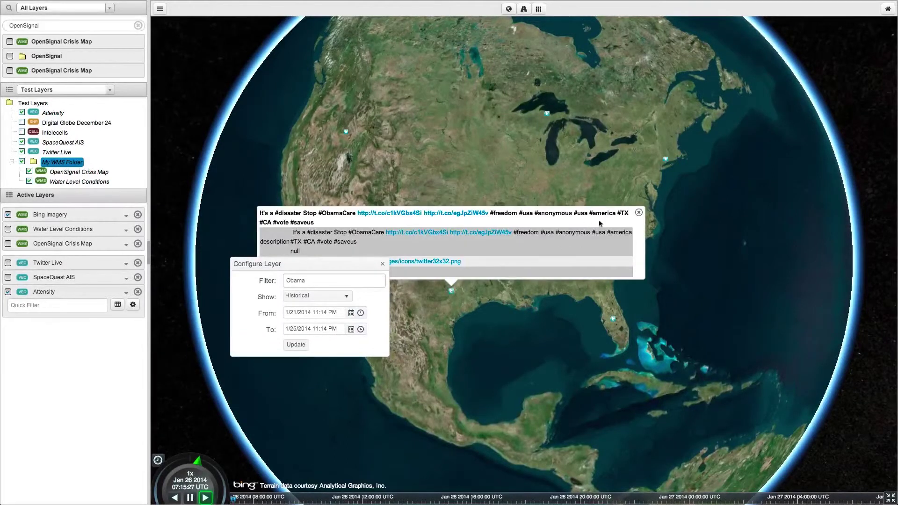
left_click(638, 213)
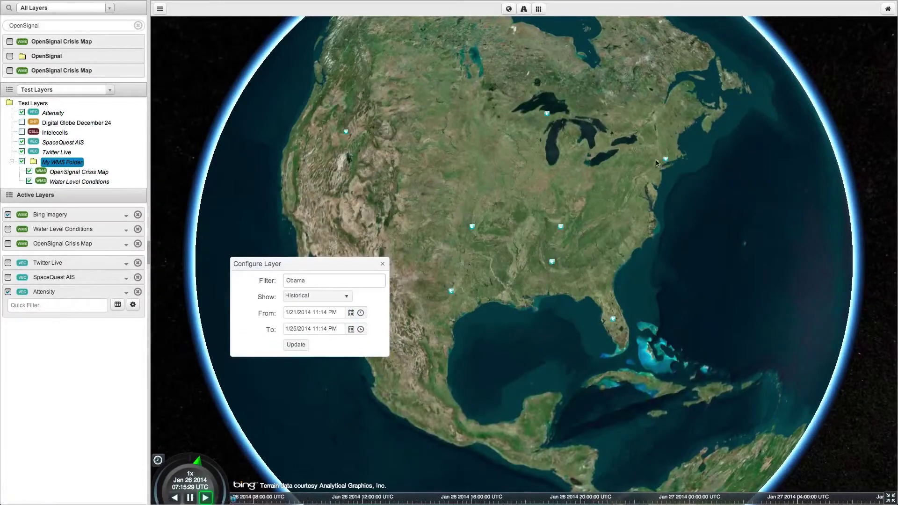
left_click(561, 227)
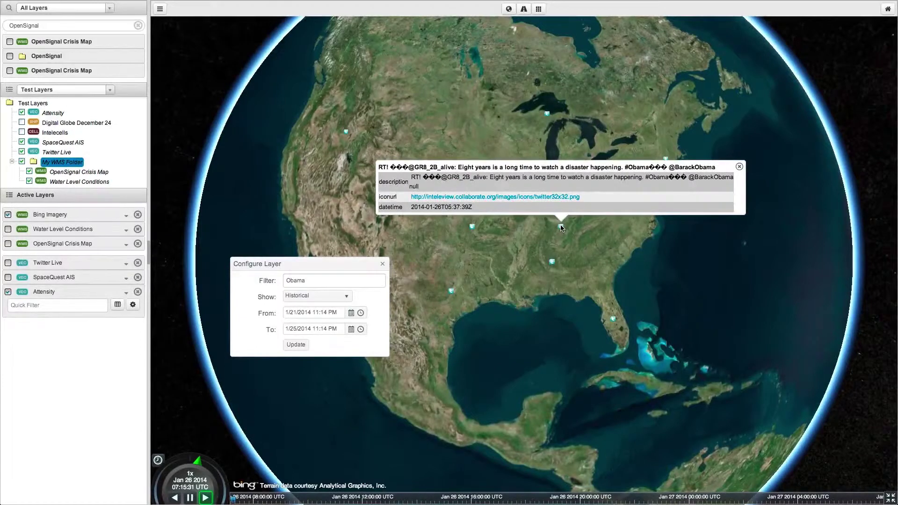
left_click(739, 167)
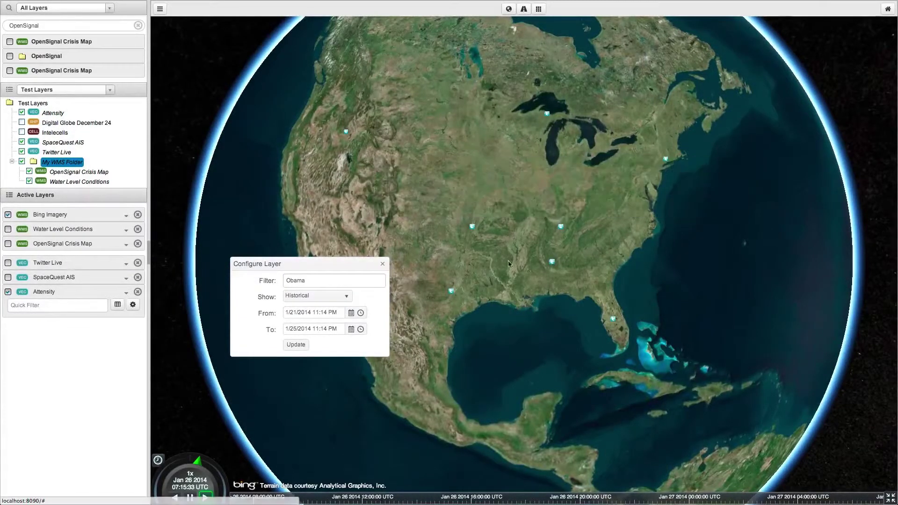
- Close the Attensity layer's configuration, then hide the layer and collapse its options
left_click(382, 265)
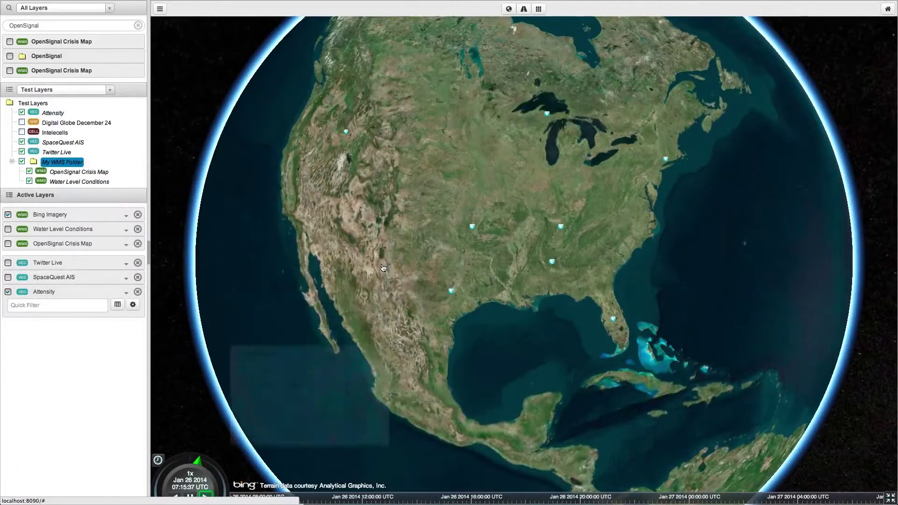
left_click(8, 293)
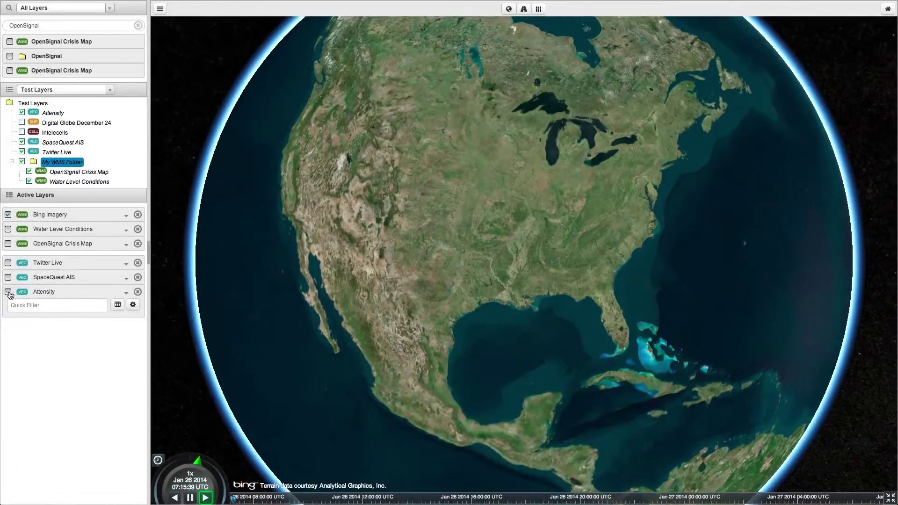
left_click(126, 296)
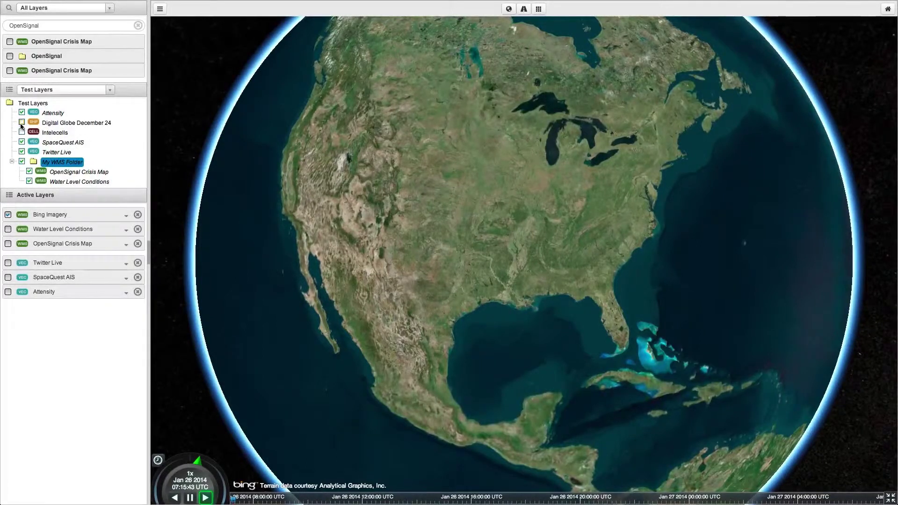
- Search the layers for "all rss", add All RSS Feeds to Test Layers with its display turned on, and clear the search
double_click(44, 26)
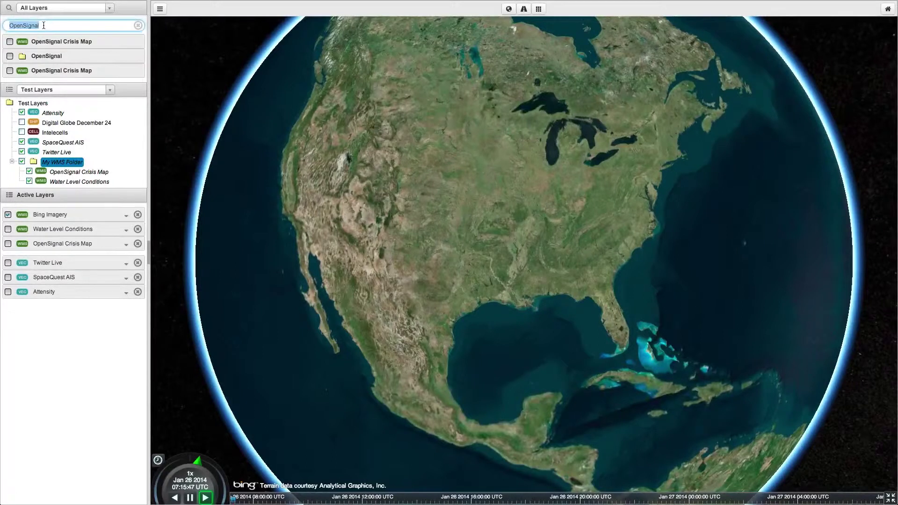
type("all rss")
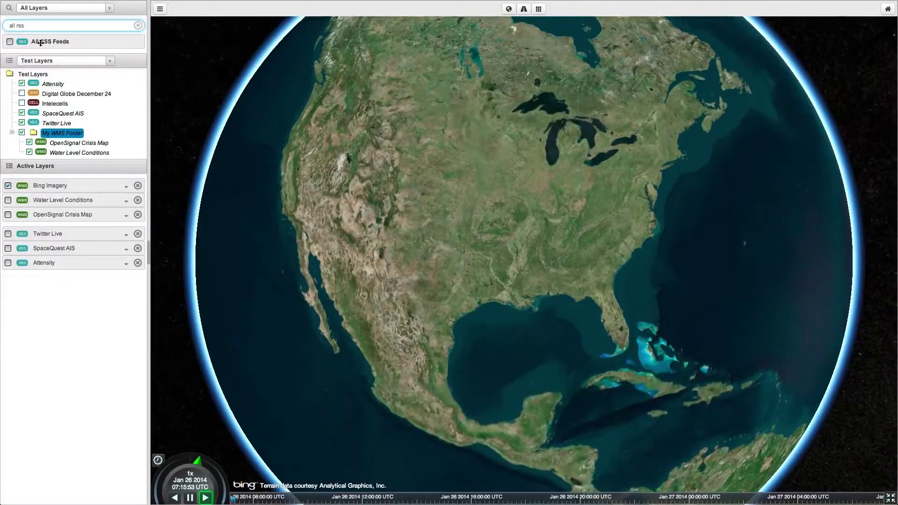
left_click_drag(41, 42, 37, 76)
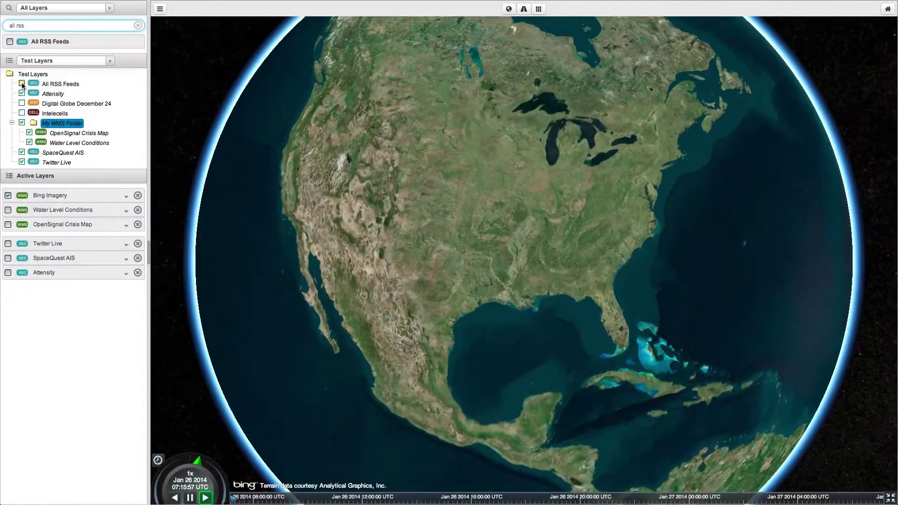
left_click(21, 84)
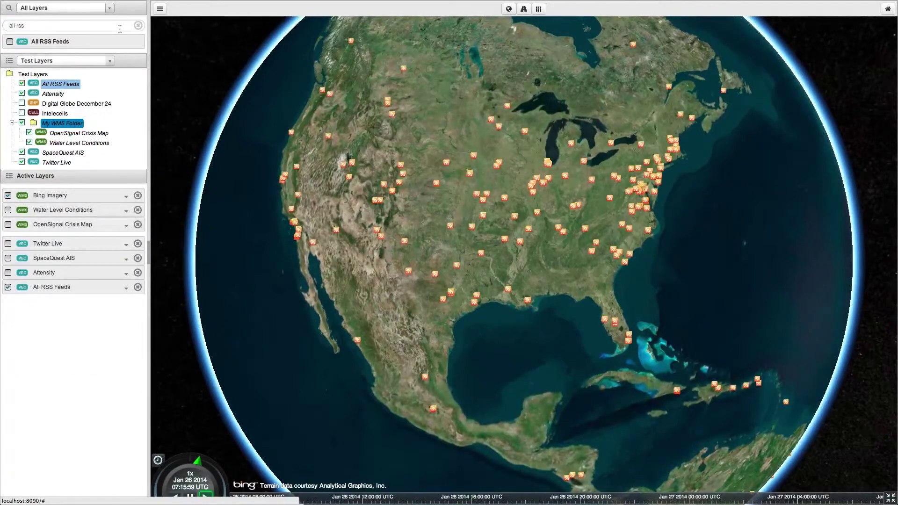
left_click(138, 26)
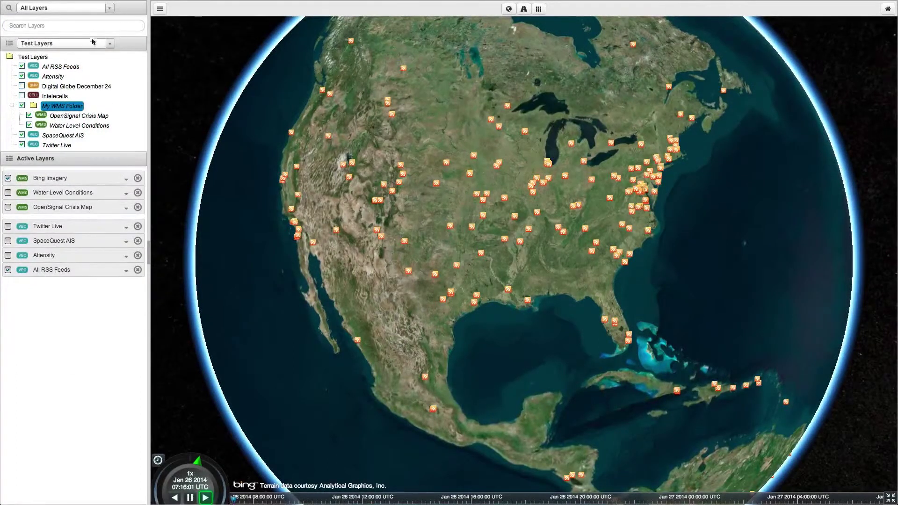
- Inspect the summaries of two RSS news items in the central United States and close the popup
left_click(482, 200)
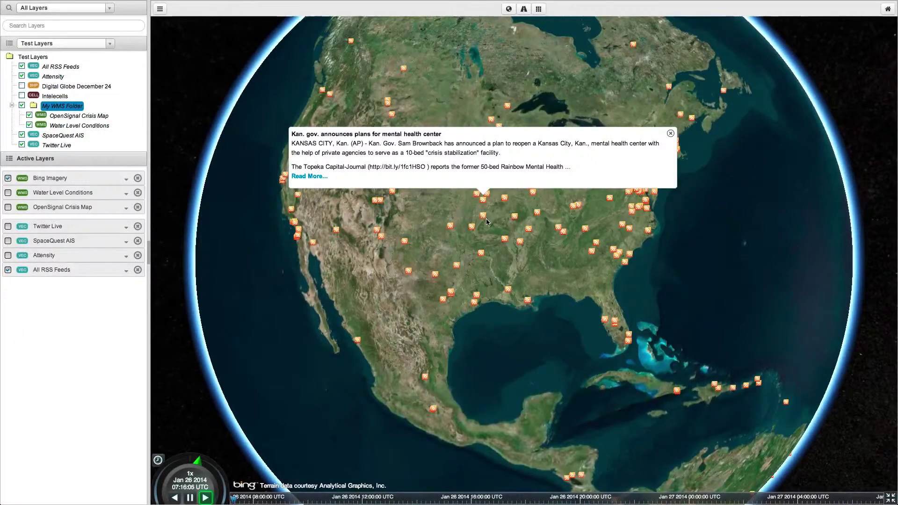
left_click(484, 219)
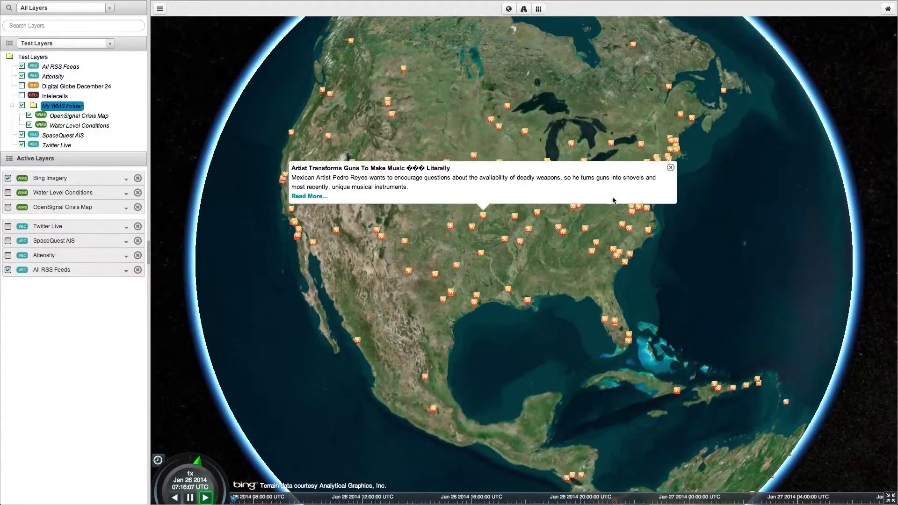
left_click(671, 167)
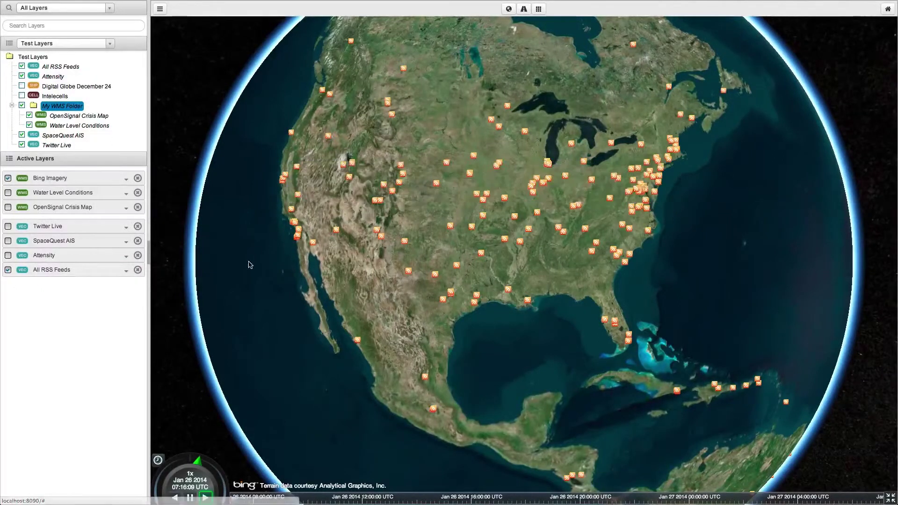
- Filter the All RSS Feeds layer by "Obama", read the news item near Tennessee, and close its popup
left_click(126, 271)
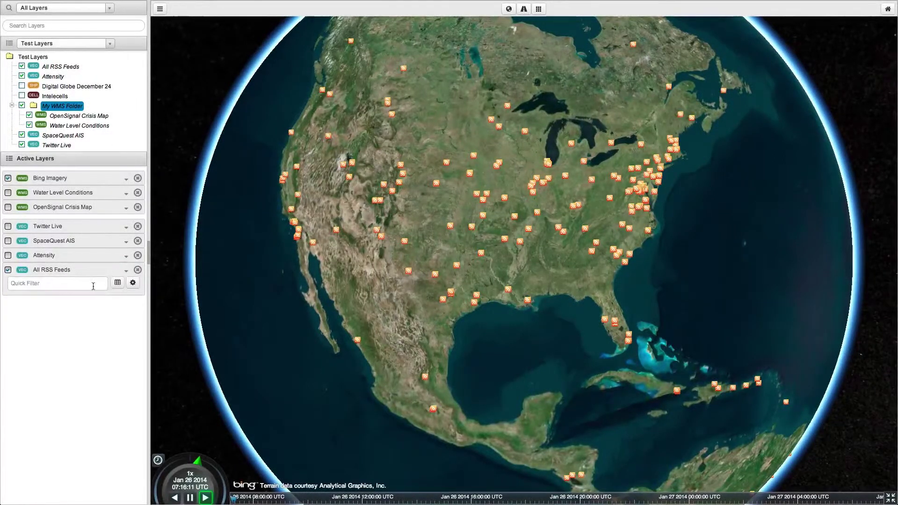
type("Obama")
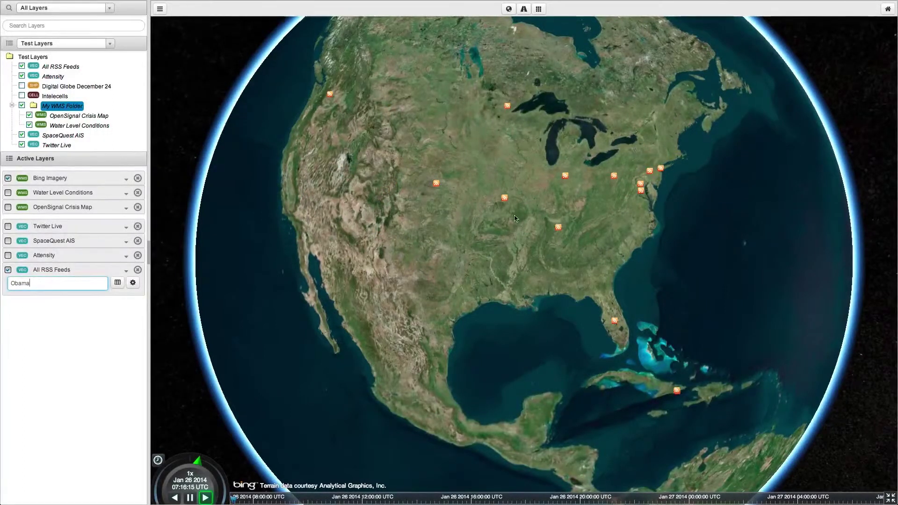
left_click(558, 228)
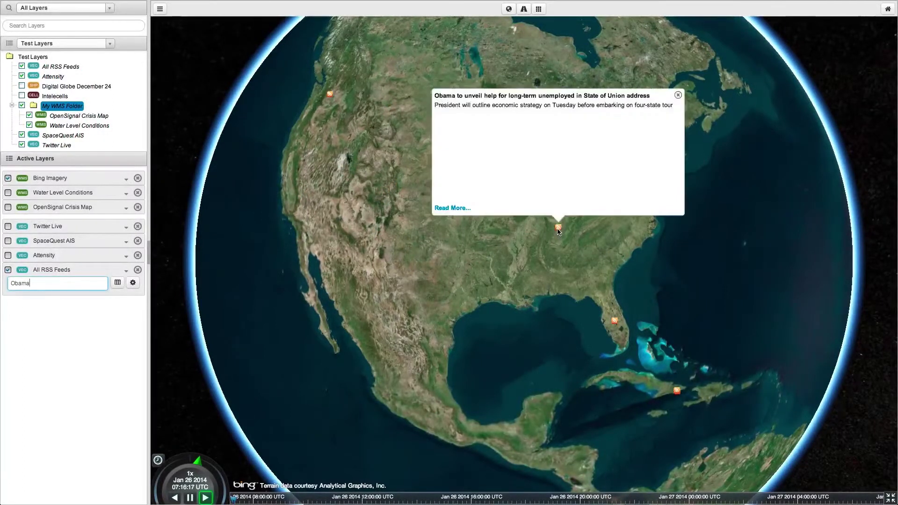
left_click(677, 95)
- Open the All RSS Feeds layer's data list, review the headlines matching "Obama", and clear the filter
left_click(118, 283)
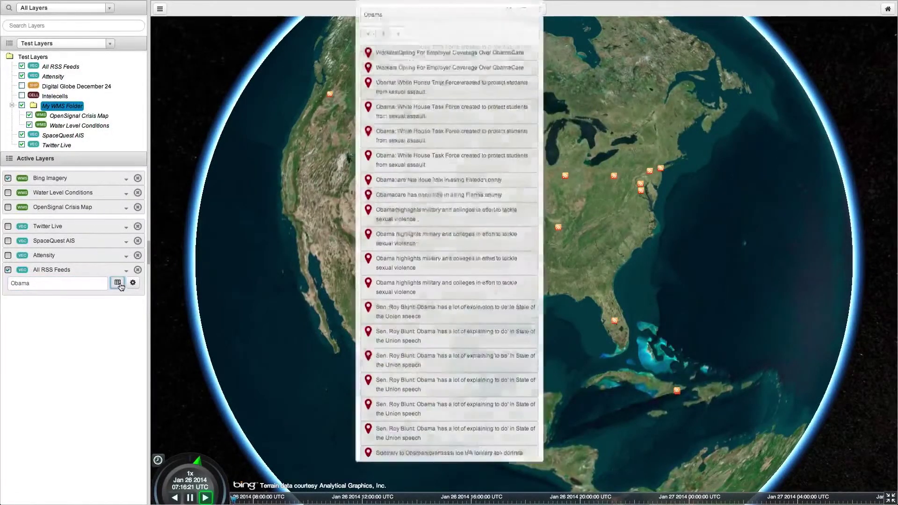
scroll(466, 294, "down", 6)
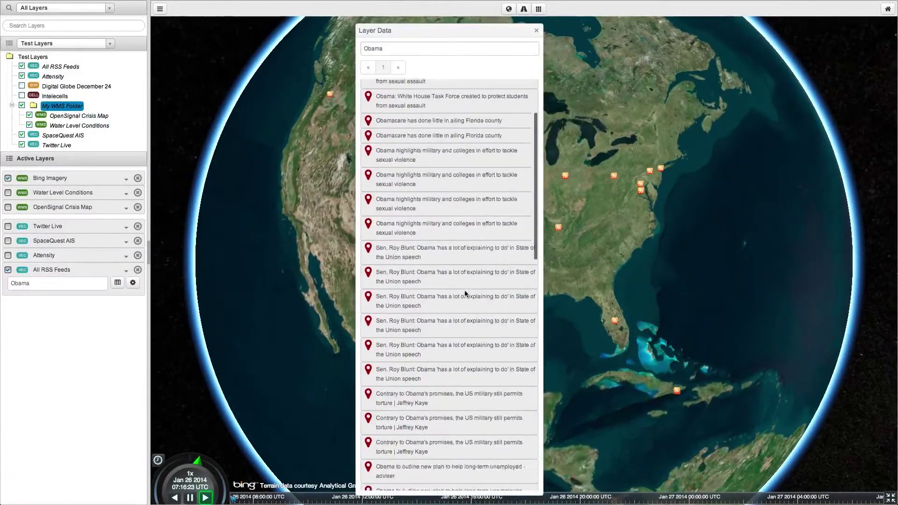
scroll(466, 294, "up", 7)
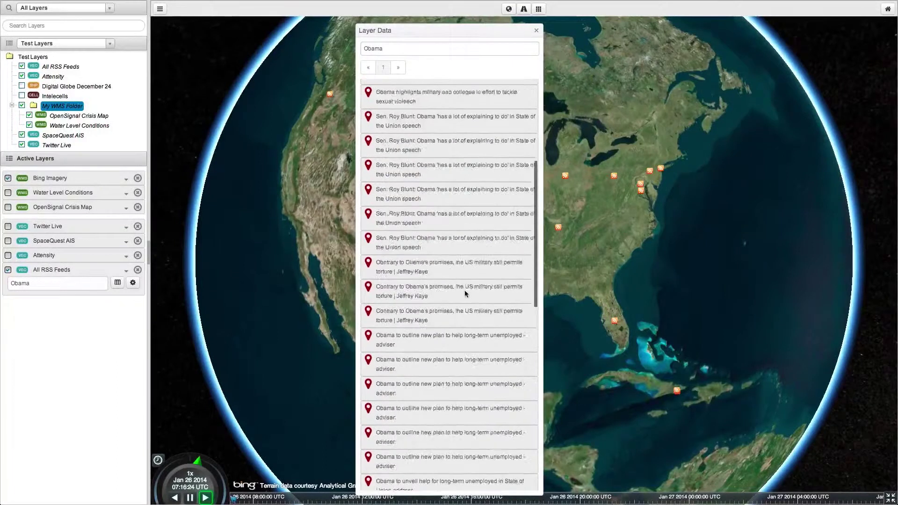
double_click(389, 51)
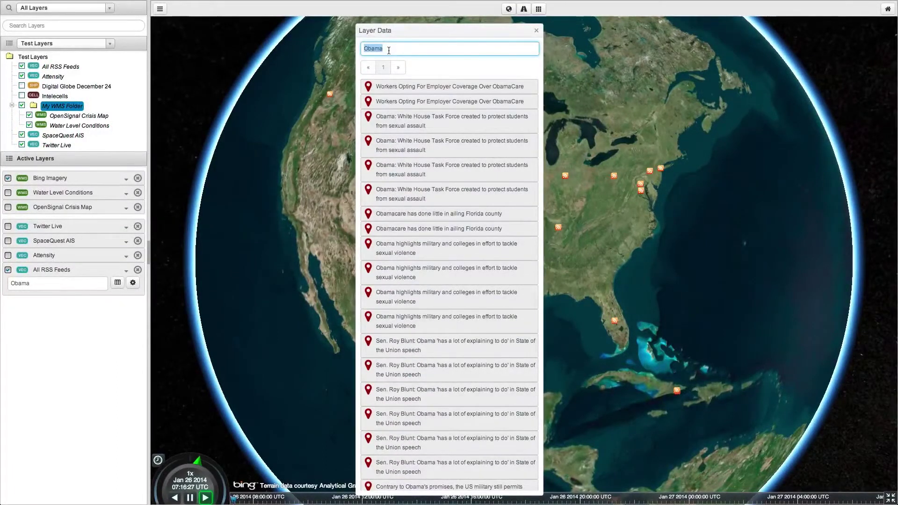
key("BackSpace")
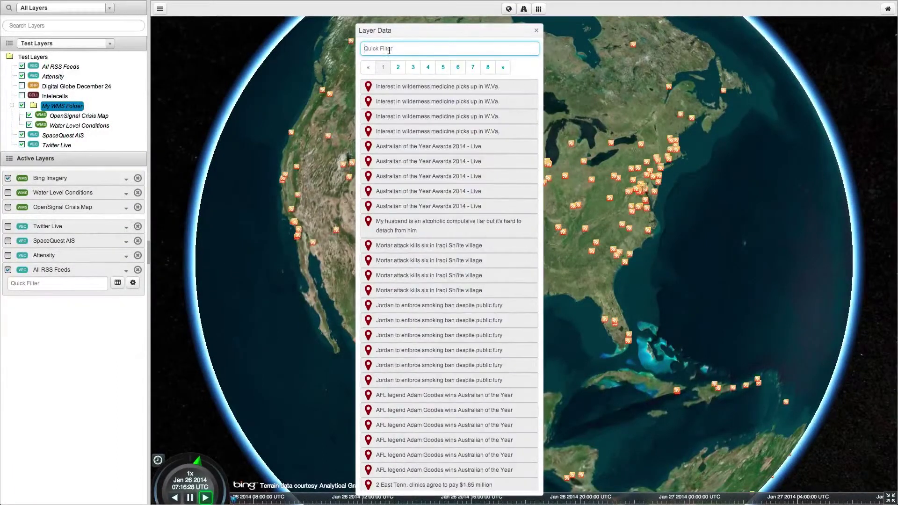
- Browse the last, middle and first pages of the unfiltered RSS headlines, then close the Layer Data window
left_click(503, 67)
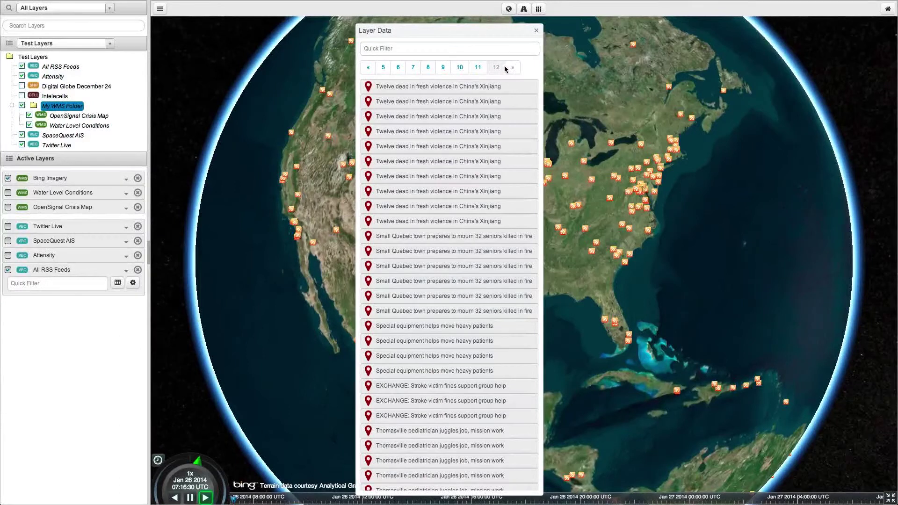
left_click(429, 67)
left_click(413, 67)
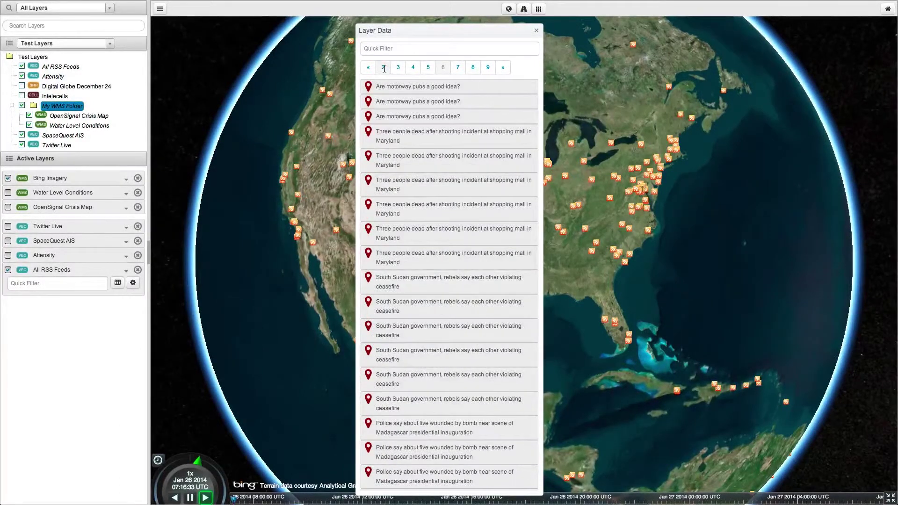
left_click(384, 67)
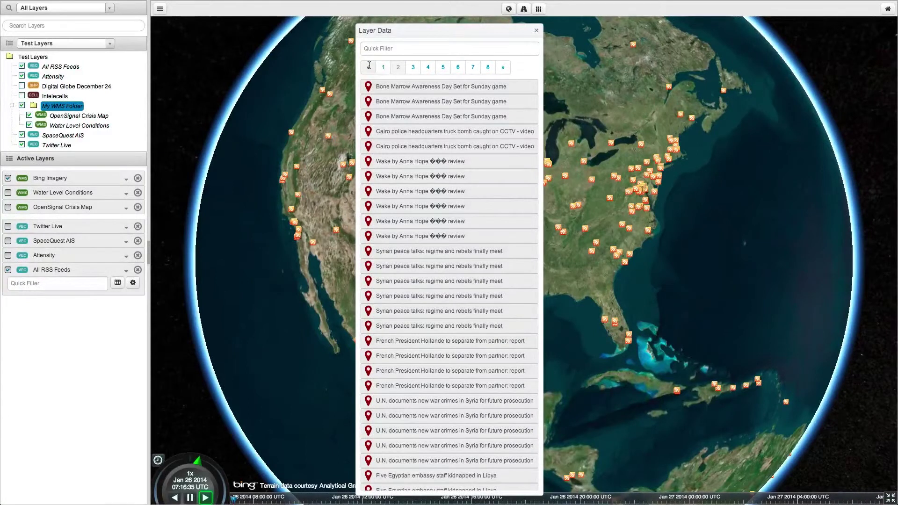
left_click(368, 66)
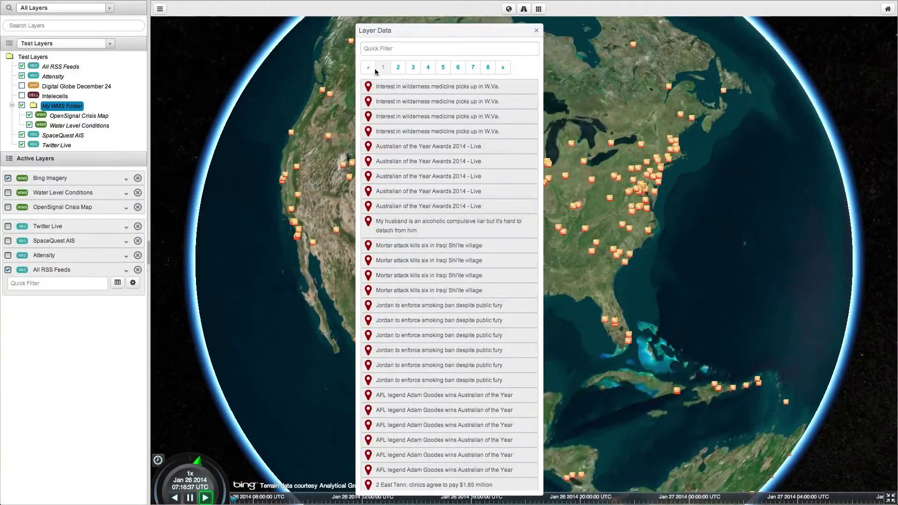
left_click(498, 50)
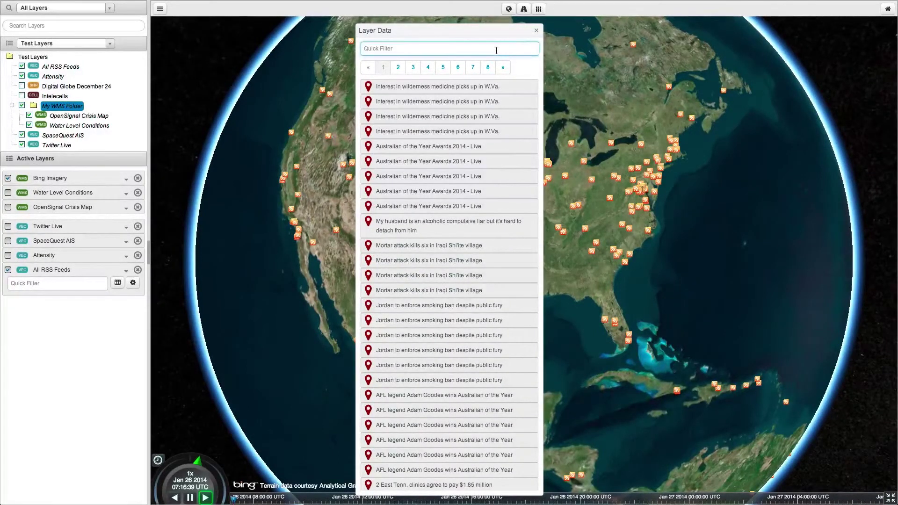
left_click(536, 32)
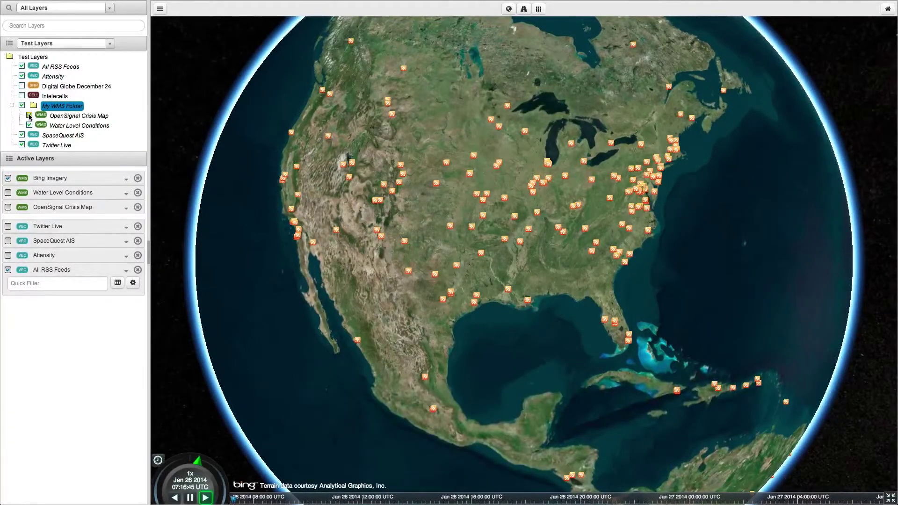
- Add Digital Globe December 24 to the active layers and hide the All RSS Feeds layer
left_click(22, 86)
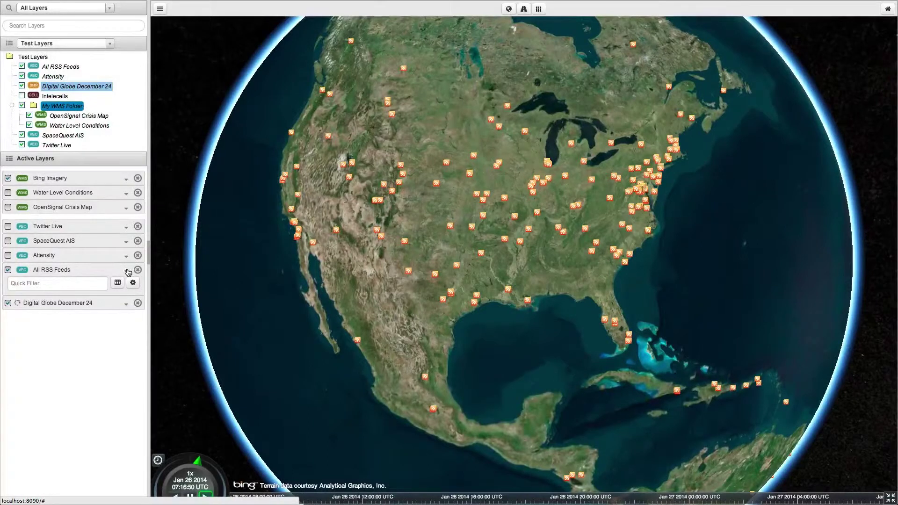
left_click(8, 270)
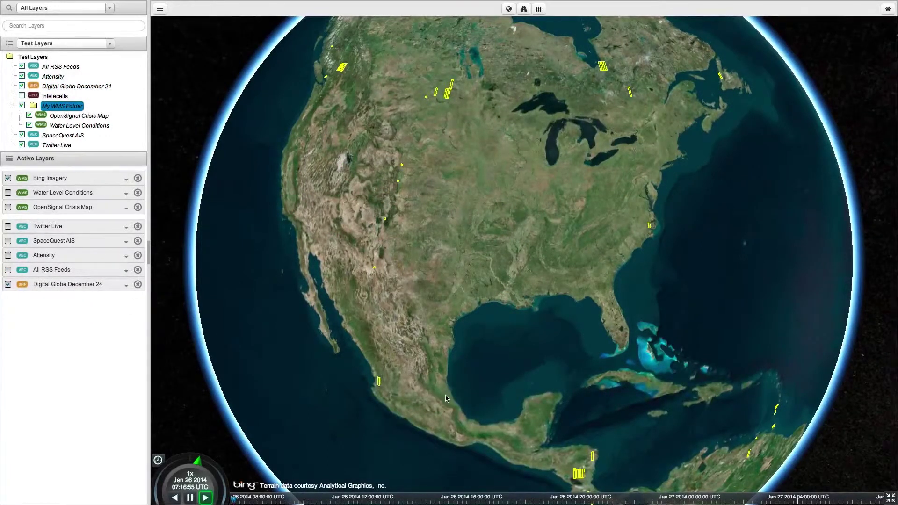
- Open the attributes of the Digital Globe image footprint over Nicaragua and find its browseurl entry
left_click_drag(447, 399, 383, 285)
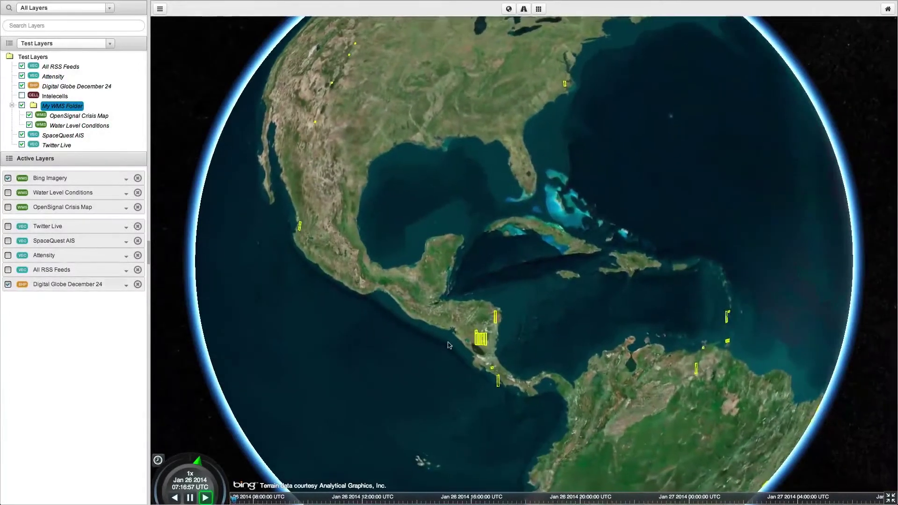
left_click_drag(460, 317, 463, 312)
scroll(472, 295, "up", 3)
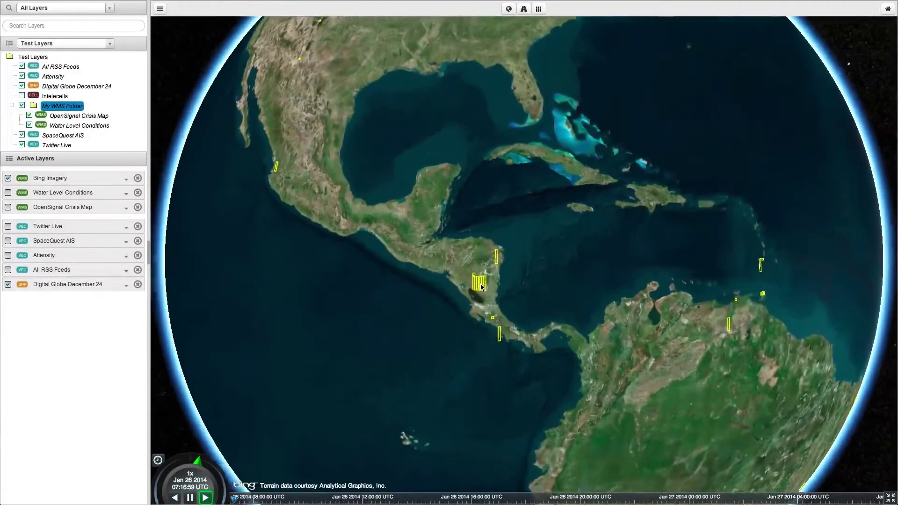
left_click(481, 287)
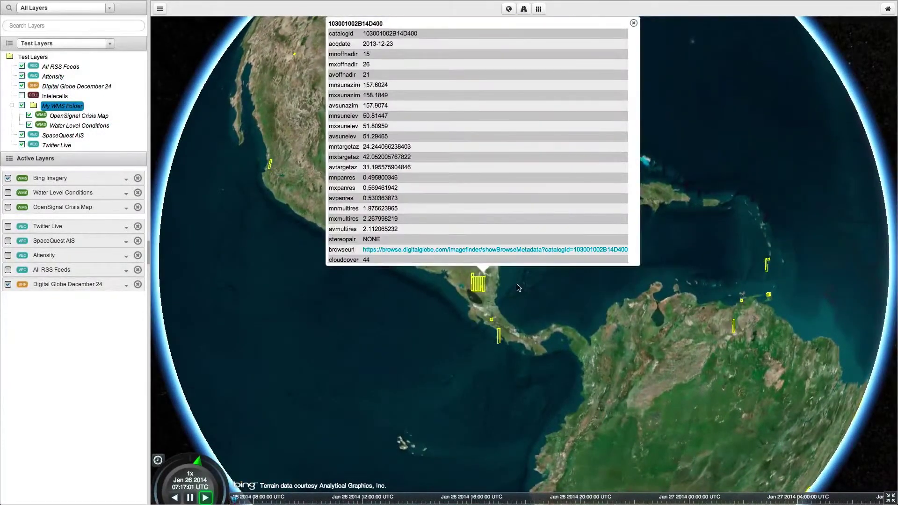
scroll(488, 262, "down", 4)
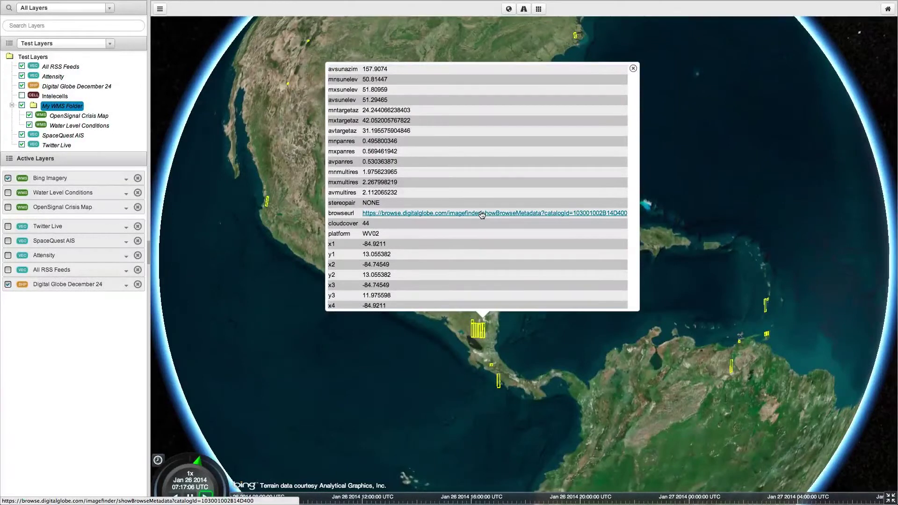
- View the footprint's linked DigitalGlobe metadata page, close it, return the globe to full screen, and dismiss the attribute popup
left_click(481, 214)
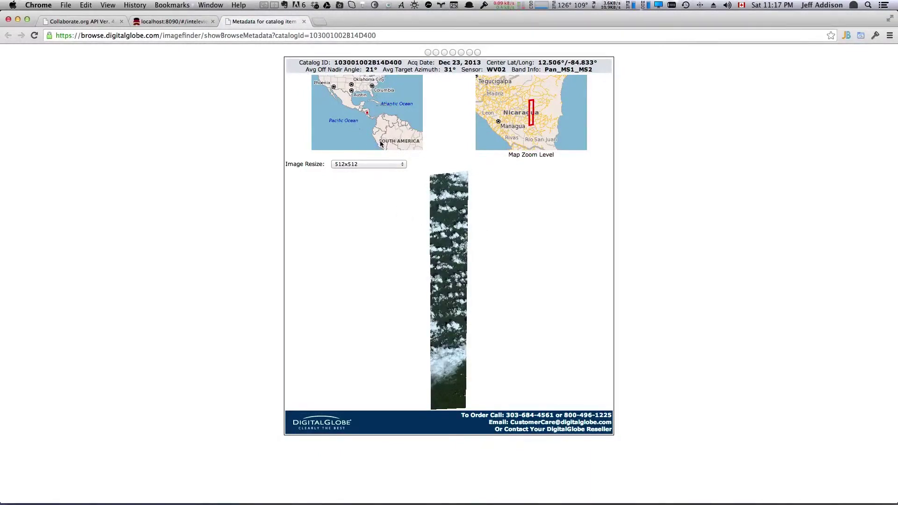
left_click(304, 21)
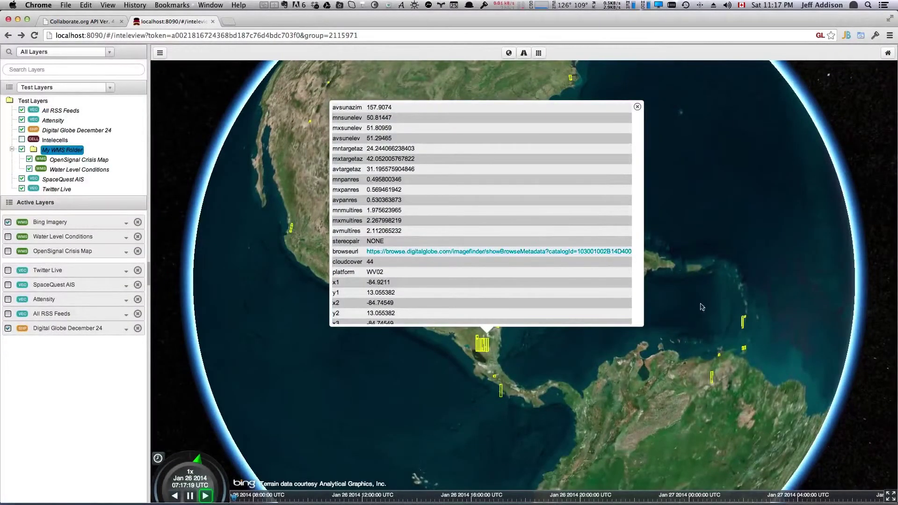
left_click(890, 496)
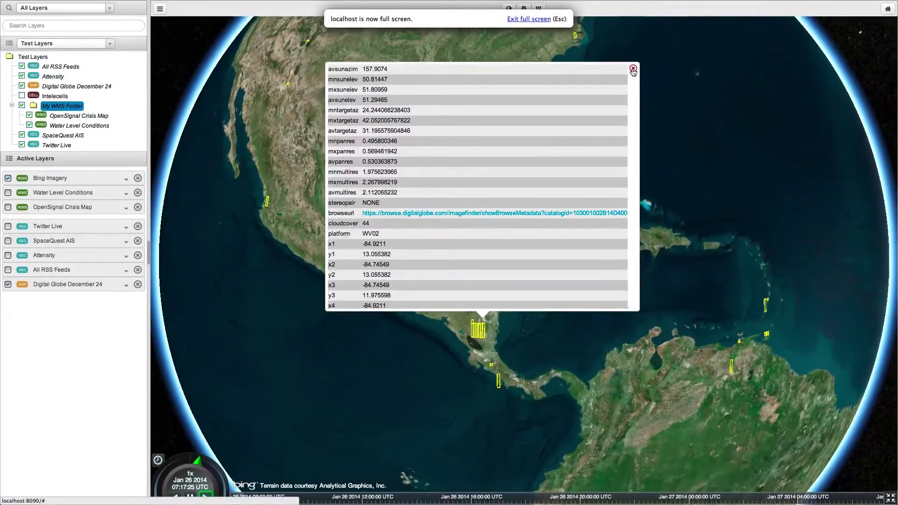
left_click(632, 69)
- Add the Intelecells layer to the active layers and remove Digital Globe December 24
left_click_drag(394, 306, 383, 302)
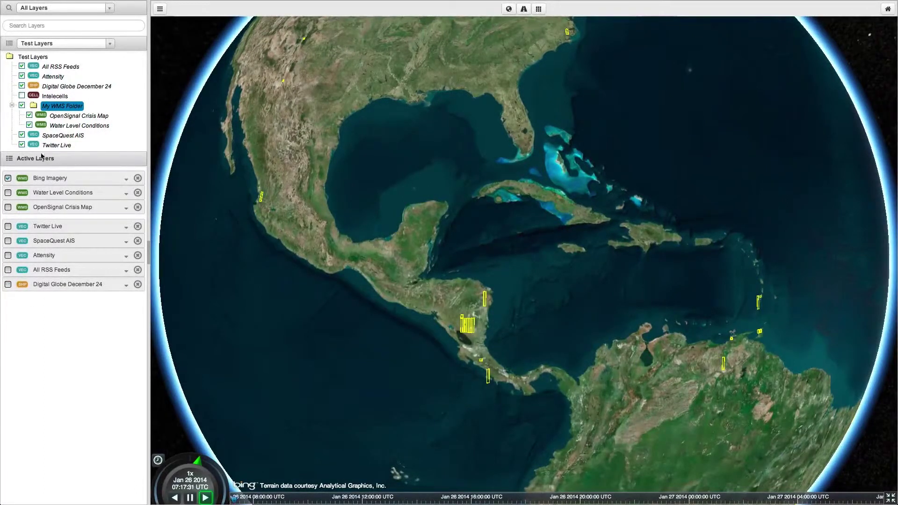
left_click(22, 96)
left_click_drag(301, 242, 587, 368)
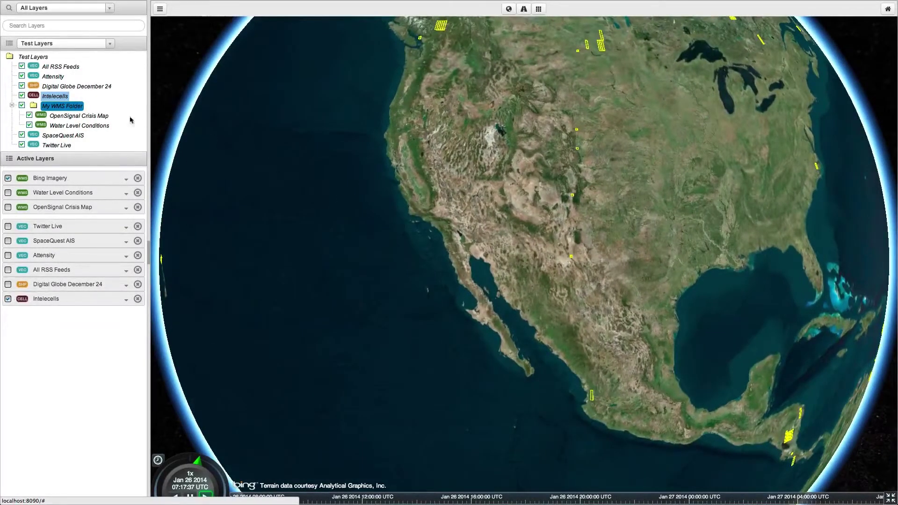
left_click(21, 86)
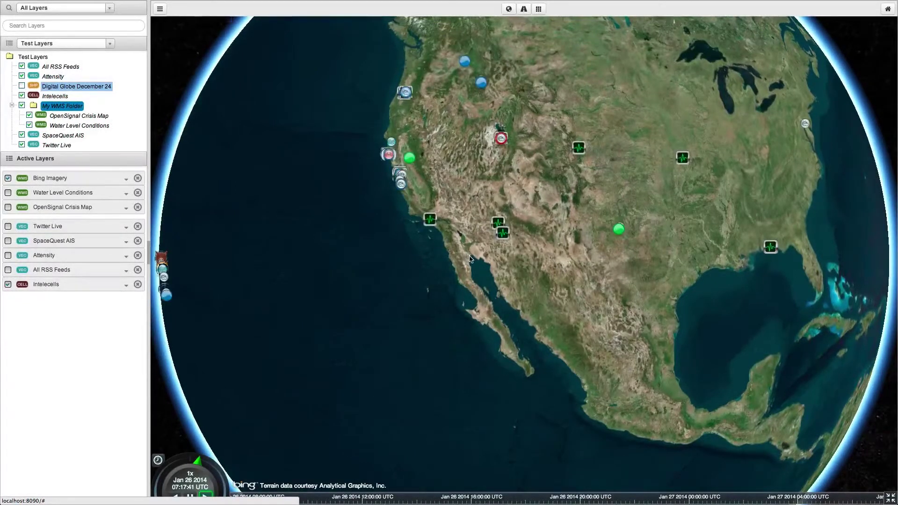
- Open the chart of the green Intelecells sensor south of San Francisco Bay and select an earlier time range in mid-January 2014
scroll(471, 259, "up", 5)
left_click_drag(396, 177, 564, 281)
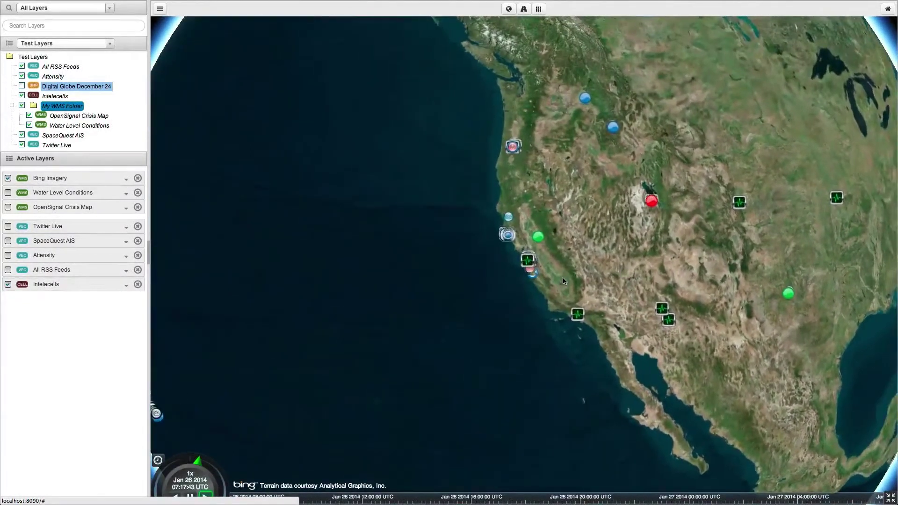
scroll(564, 281, "up", 5)
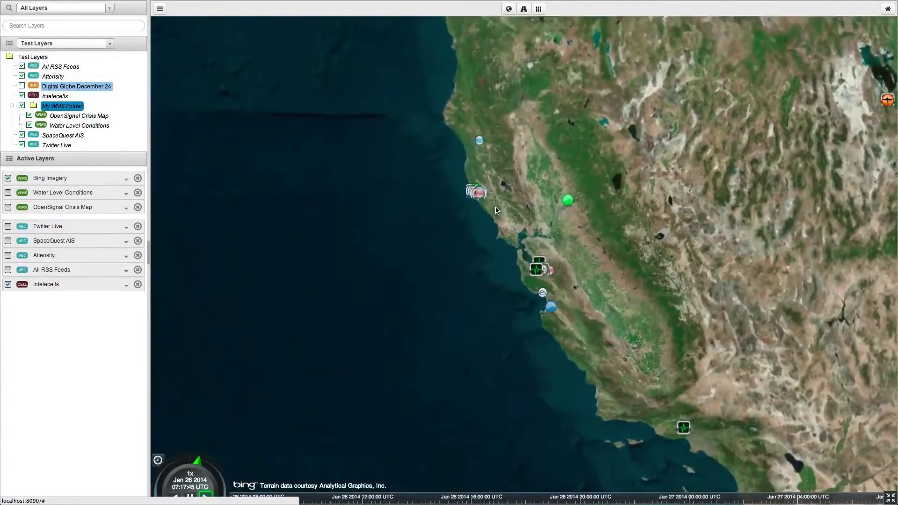
scroll(576, 277, "up", 5)
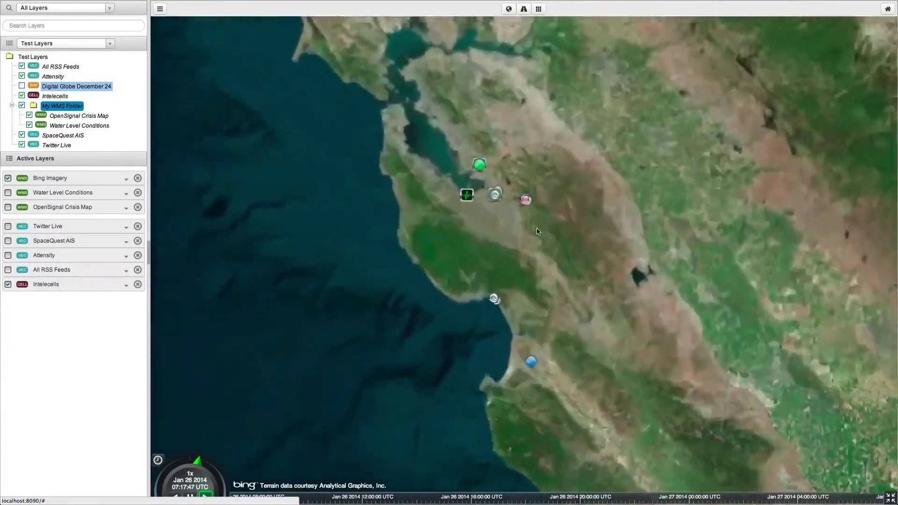
scroll(537, 231, "up", 5)
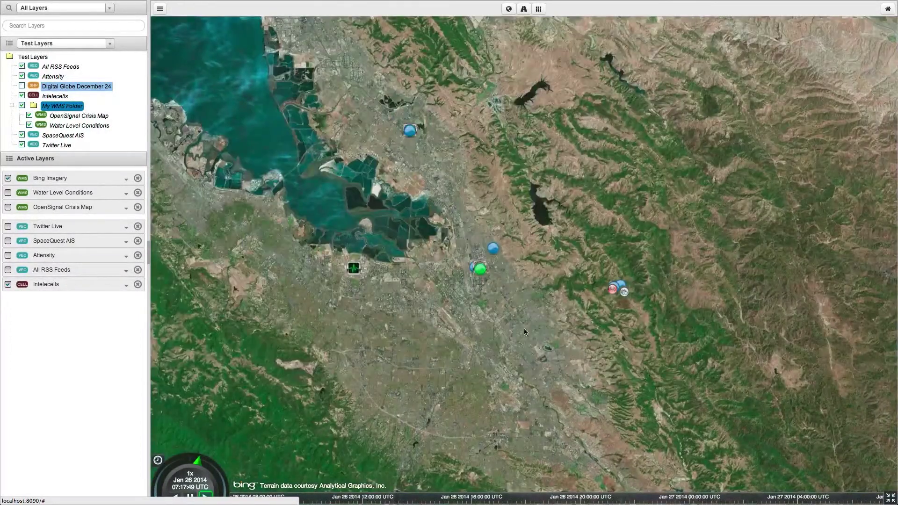
left_click(480, 270)
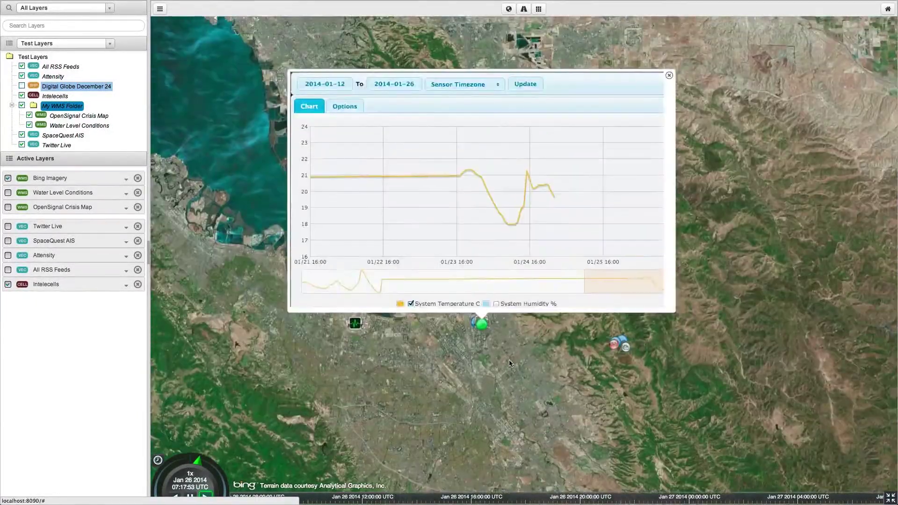
left_click_drag(382, 204, 512, 185)
left_click_drag(531, 277, 331, 279)
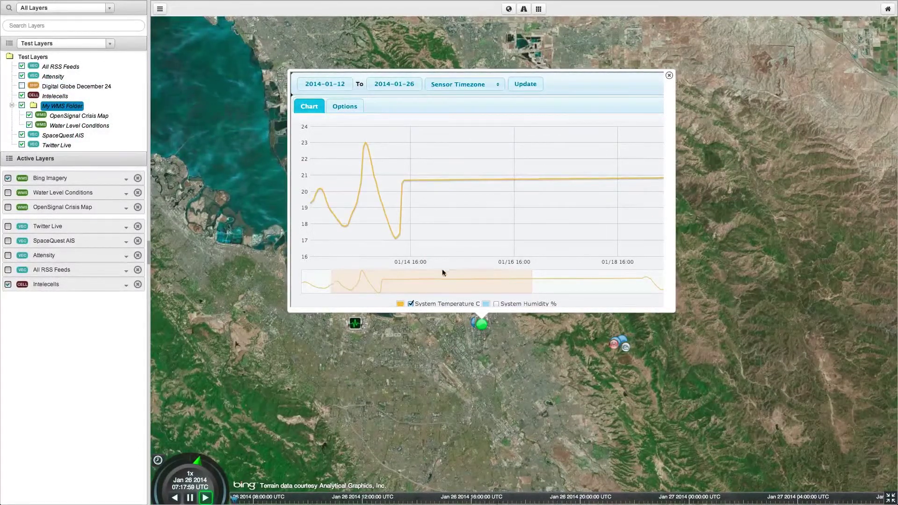
- View the list of measurements beneath the Intelecells sensor chart and close the chart popup
scroll(442, 269, "down", 3)
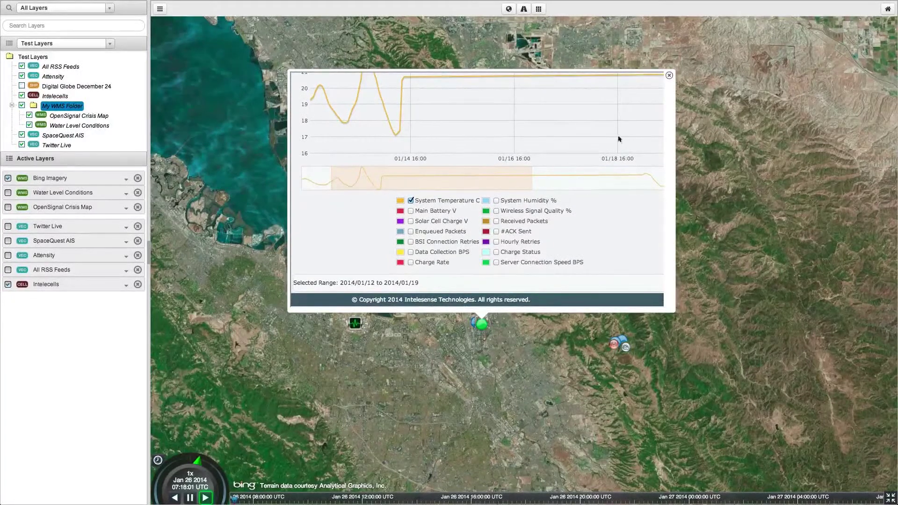
left_click(669, 77)
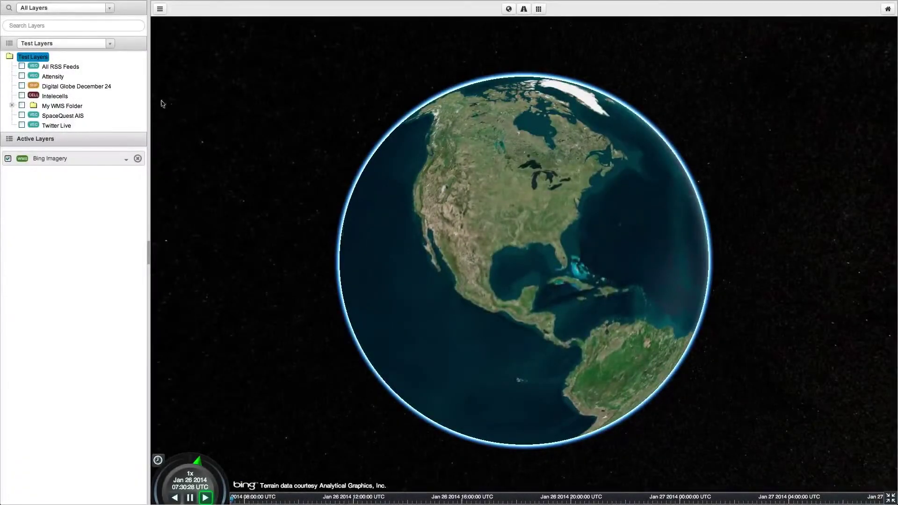
- Start adding a KML layer to the Test Layers folder, with both title and description set to Japan Earthquakes
right_click(38, 60)
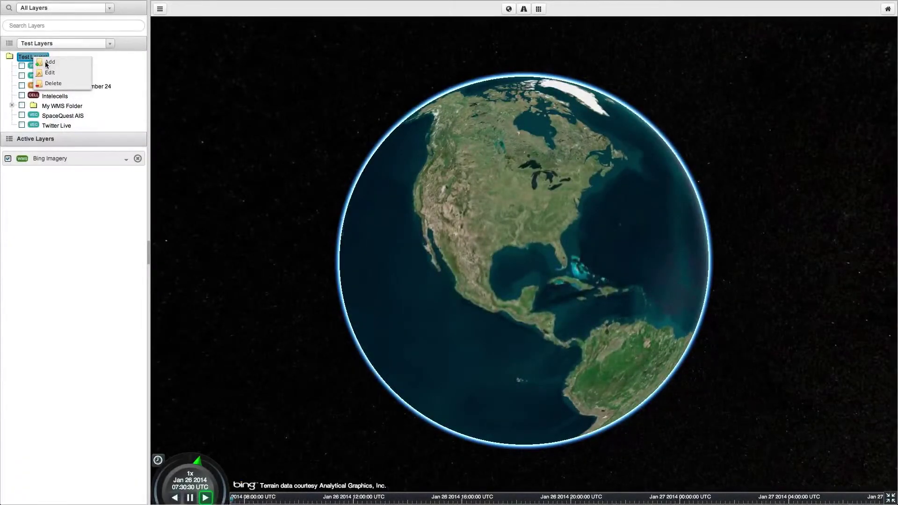
left_click(50, 62)
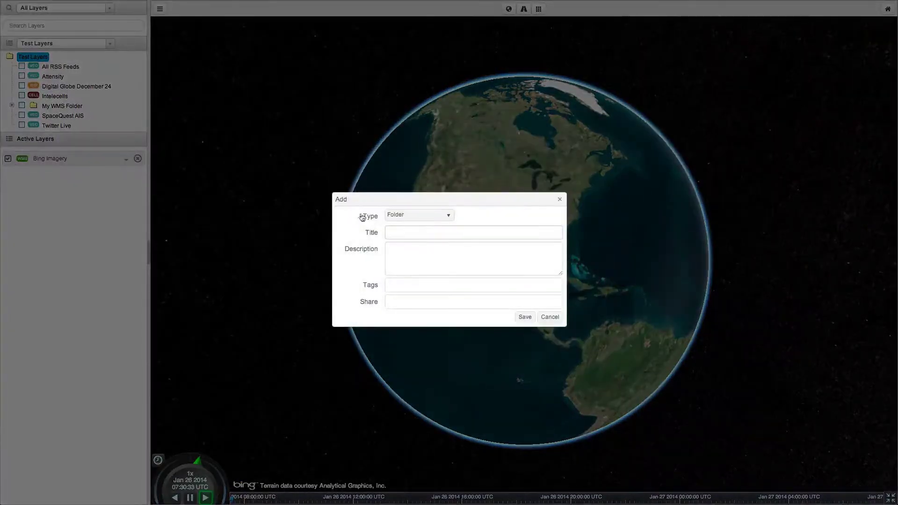
left_click(411, 215)
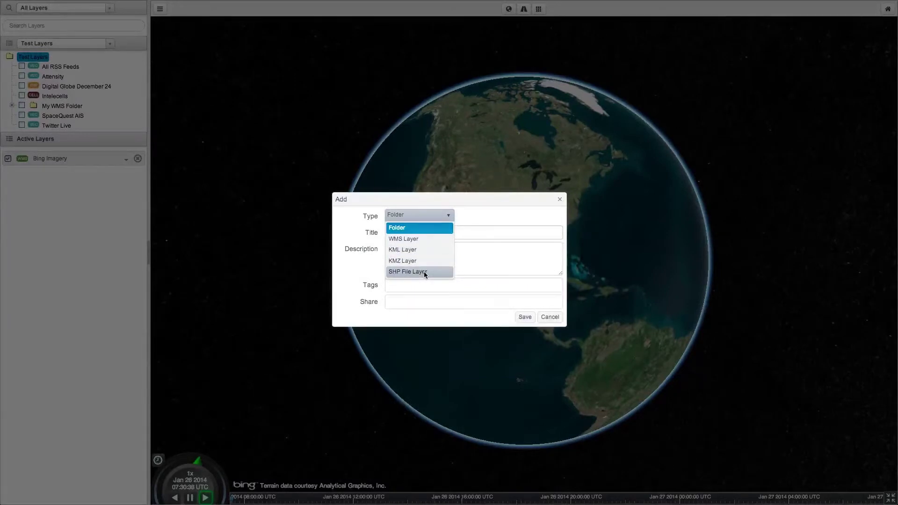
left_click(417, 249)
left_click(414, 233)
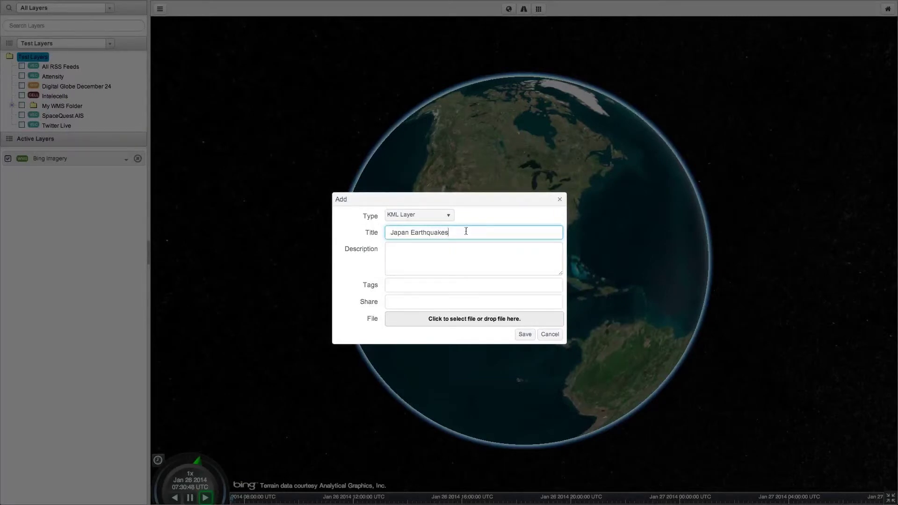
left_click_drag(449, 232, 365, 236)
key("ctrl+c")
left_click(442, 248)
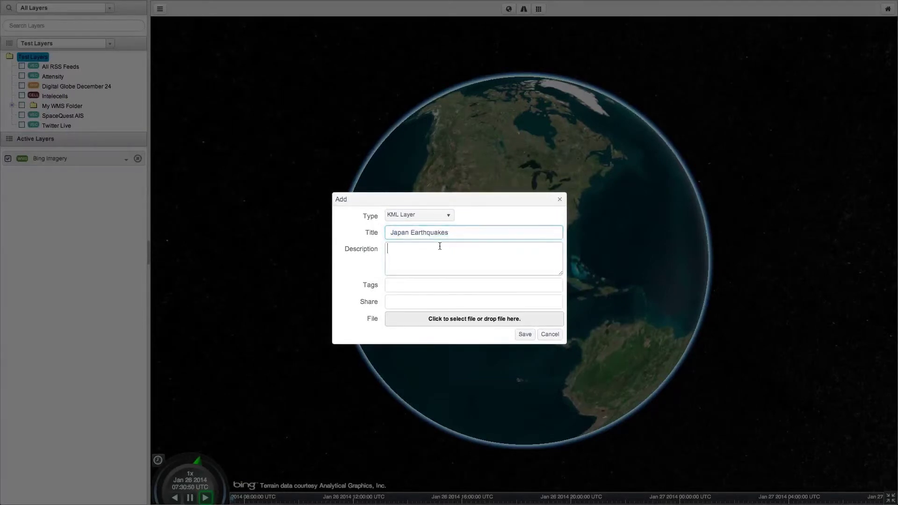
key("ctrl+v")
- Tag the new layer with Japan, Earthquakes and Disaster Management
left_click(431, 288)
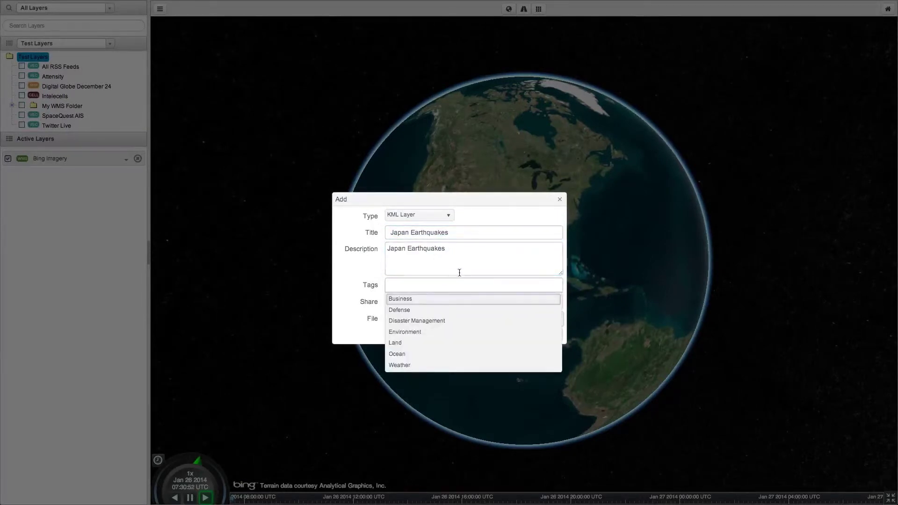
type("Japan")
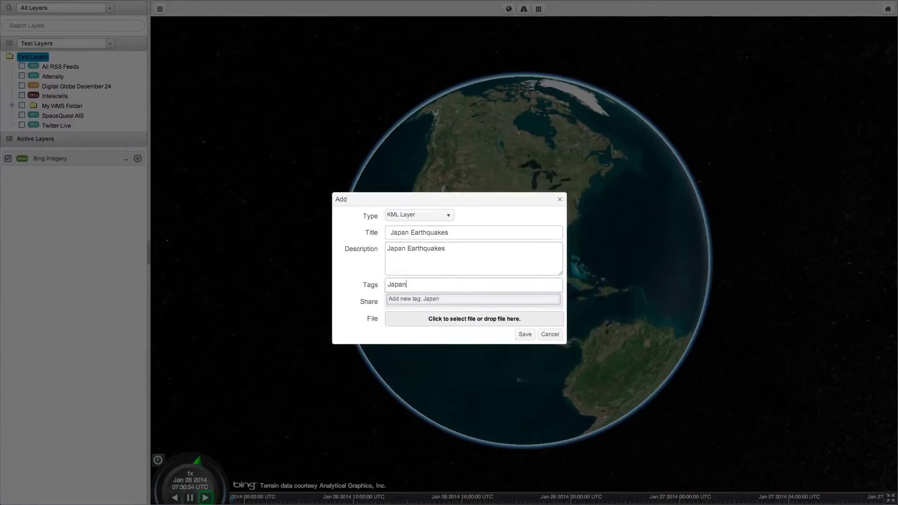
key("Return")
type("Earth")
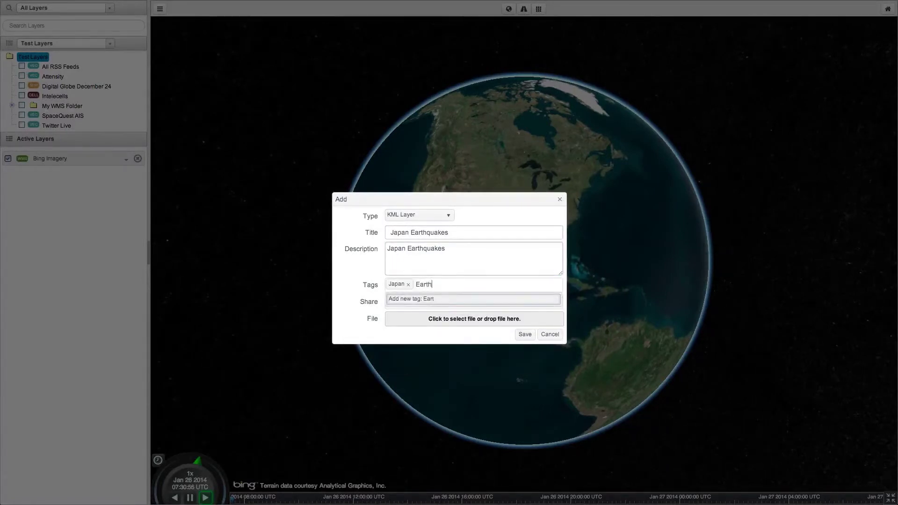
type("quakes")
key("Return")
type("Di")
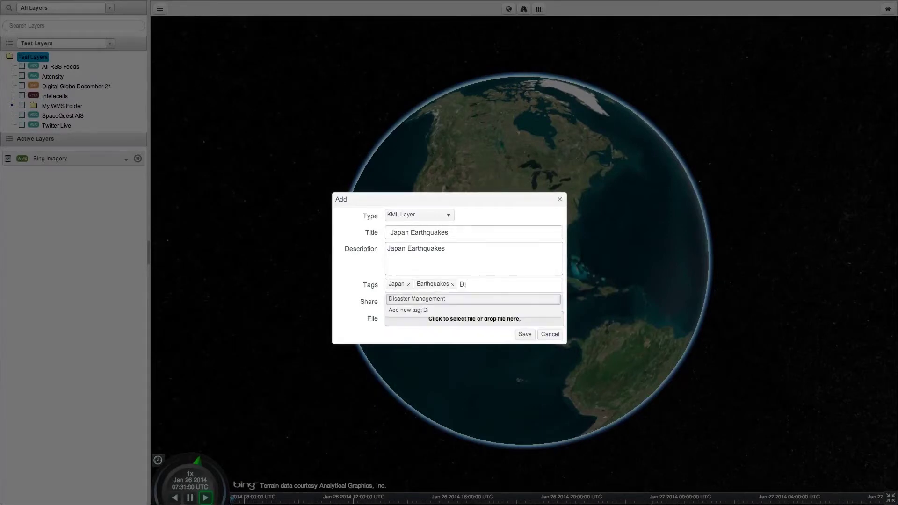
key("Return")
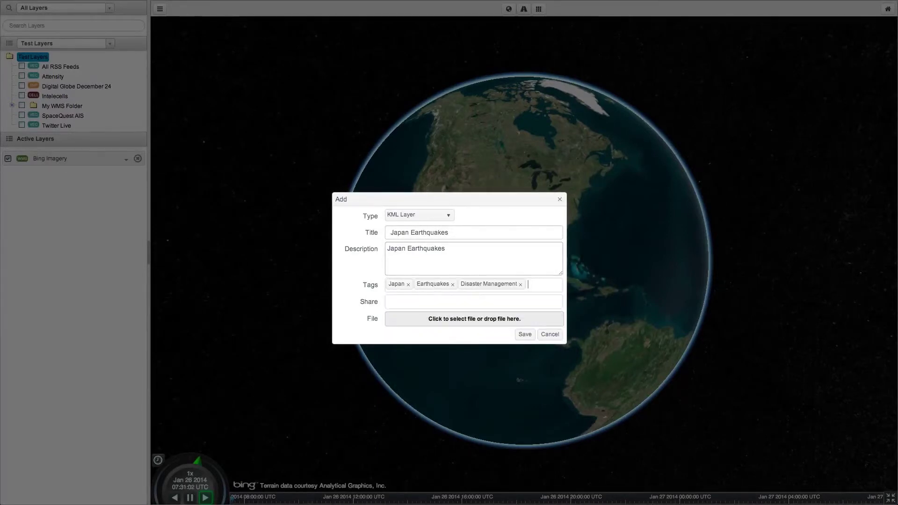
type("1")
- Share the new layer with Logged In Users, attach its KML file and save it
key("Tab")
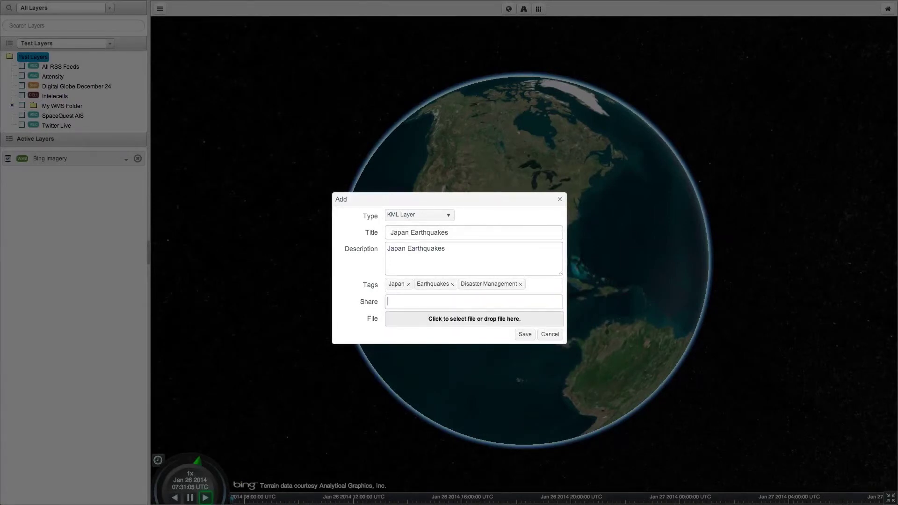
type("Lo")
key("Return")
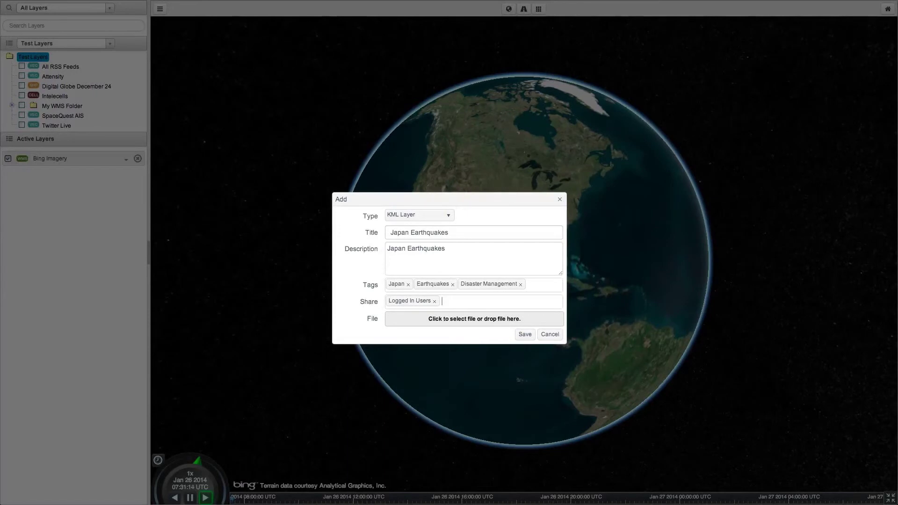
left_click_drag(75, 393, 441, 323)
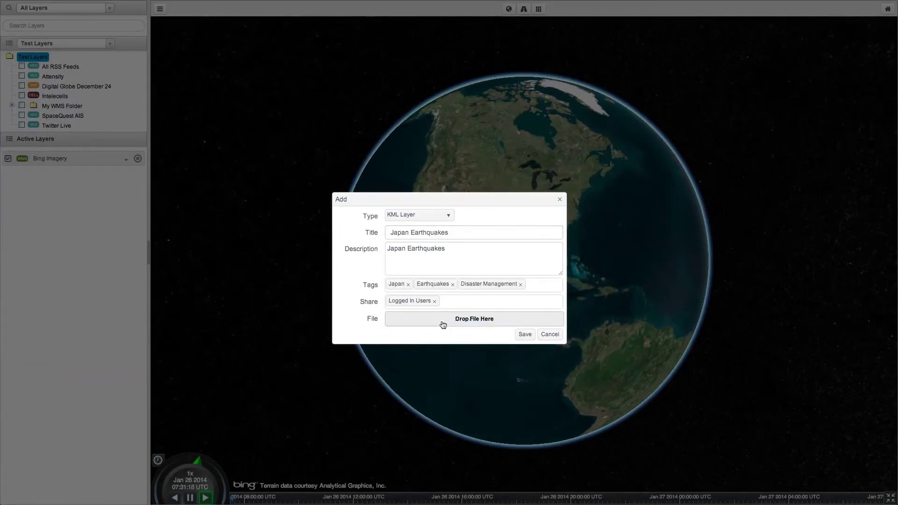
left_click(524, 335)
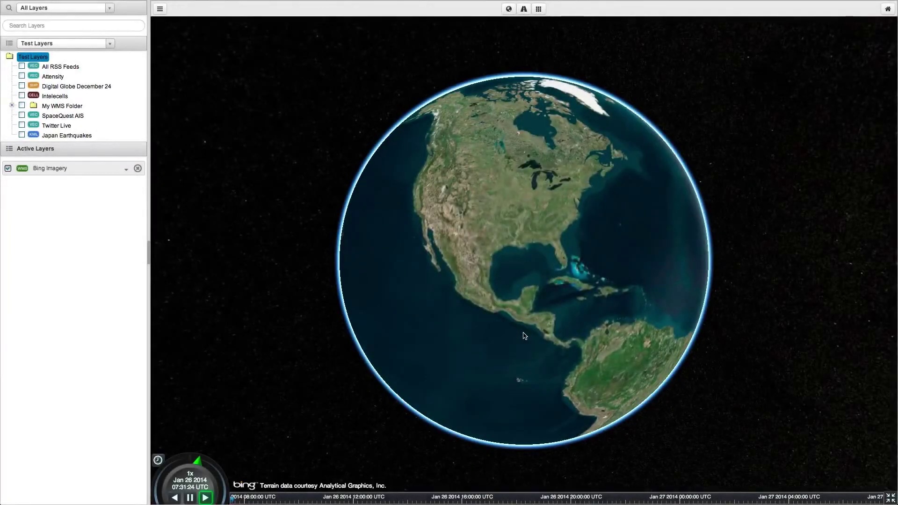
- Add the Japan Earthquakes layer to the active layers and turn the globe to Japan
left_click(22, 135)
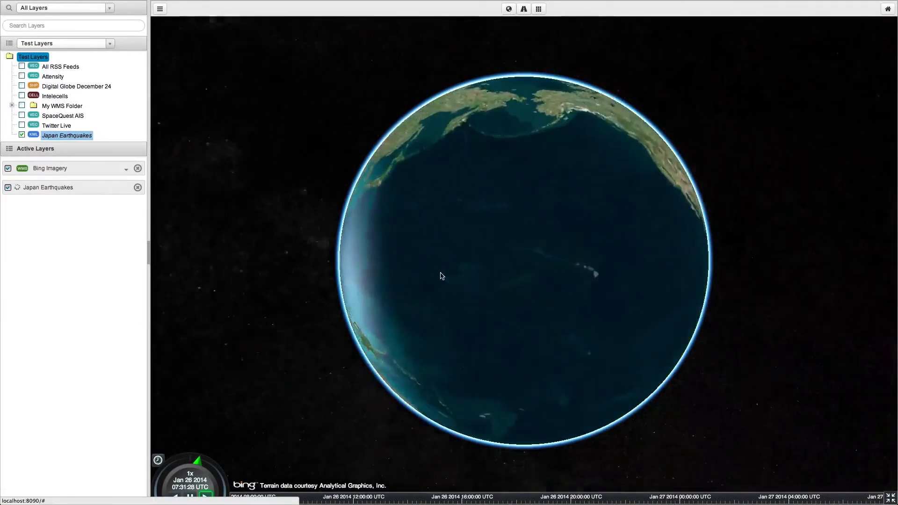
left_click_drag(442, 275, 573, 297)
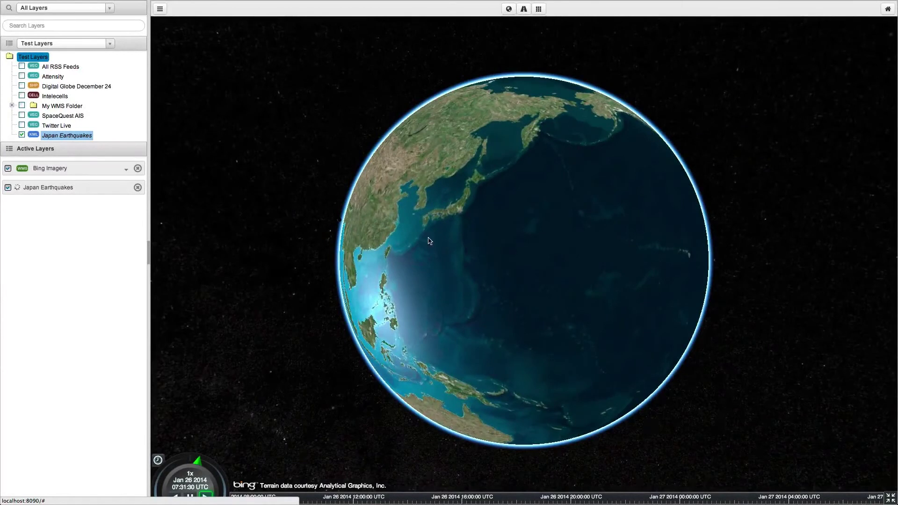
left_click_drag(429, 241, 505, 273)
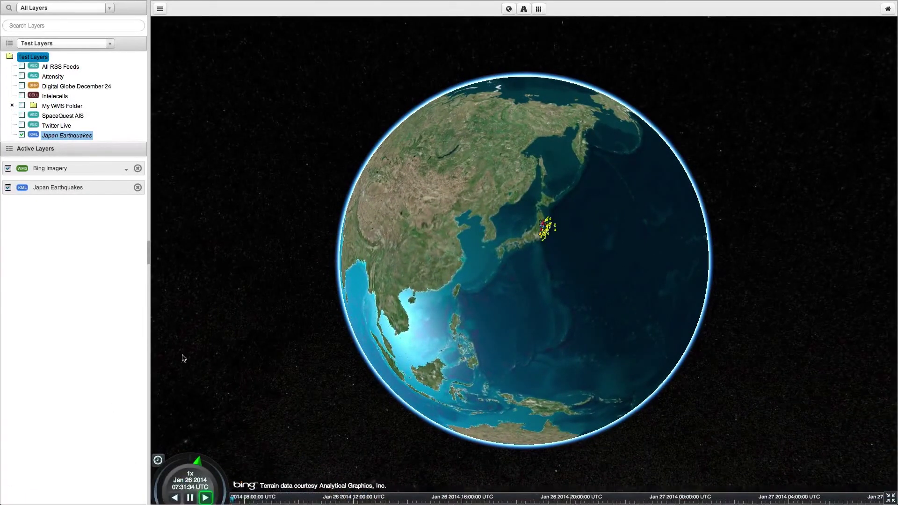
- View the details of three earthquake markers around the east coast of Honshu, one after another
left_click(554, 230)
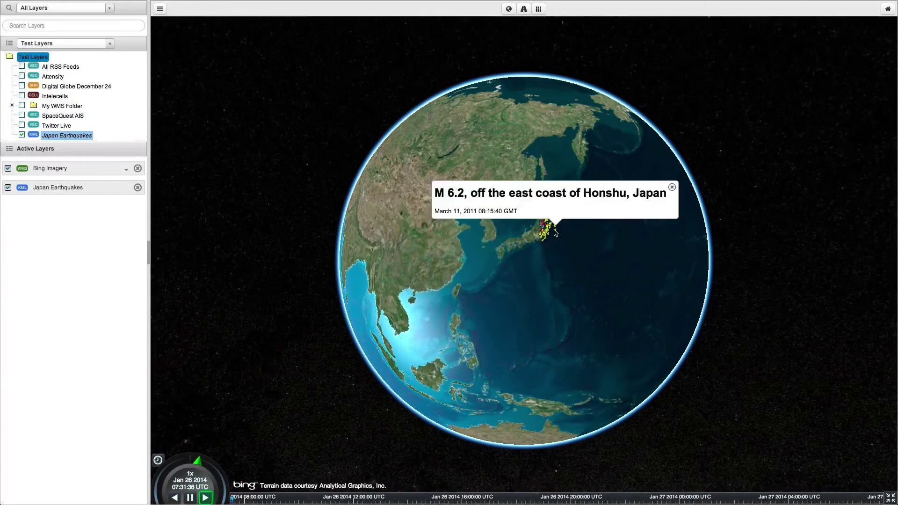
left_click(548, 237)
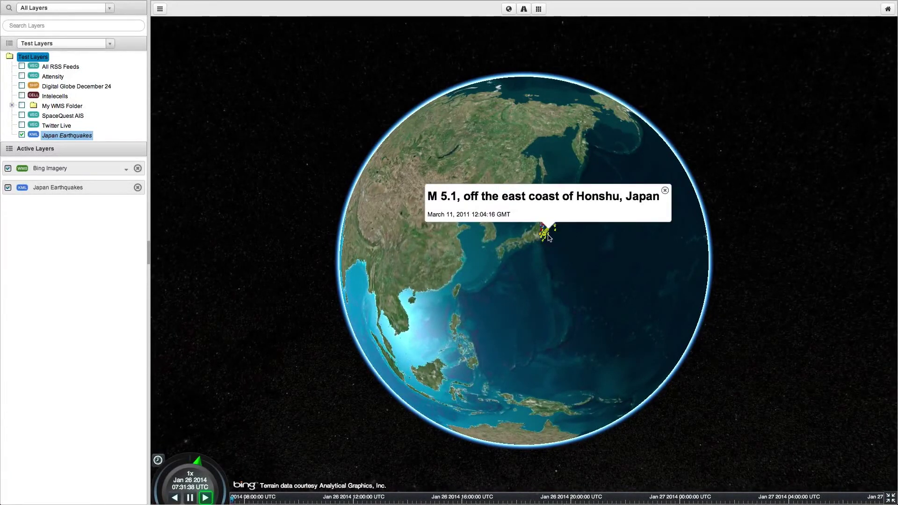
left_click(545, 241)
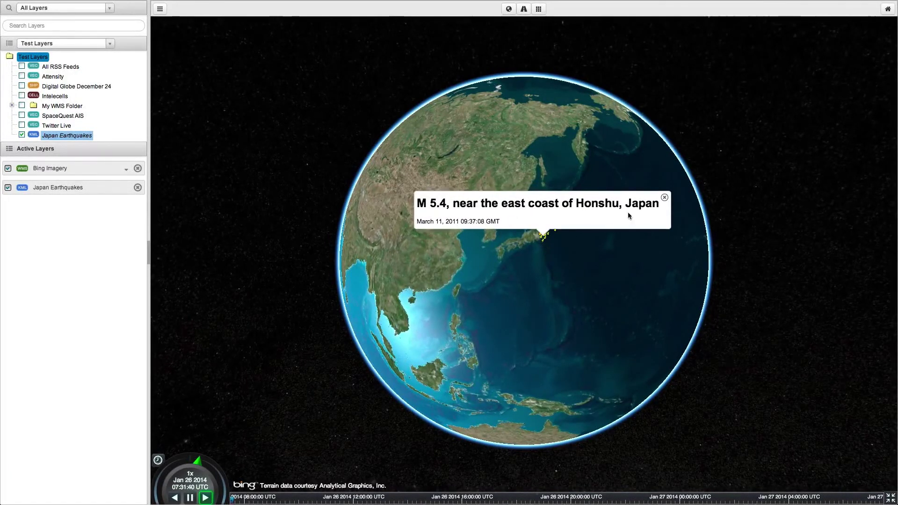